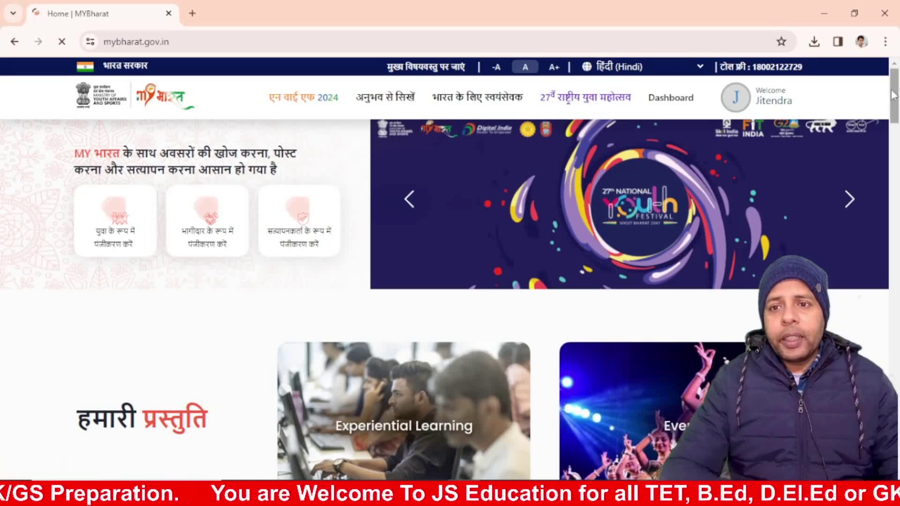
Step: Scroll down the MY Bharat home page, past the benefits carousel, to the youth registration section
drag(896, 96, 897, 151)
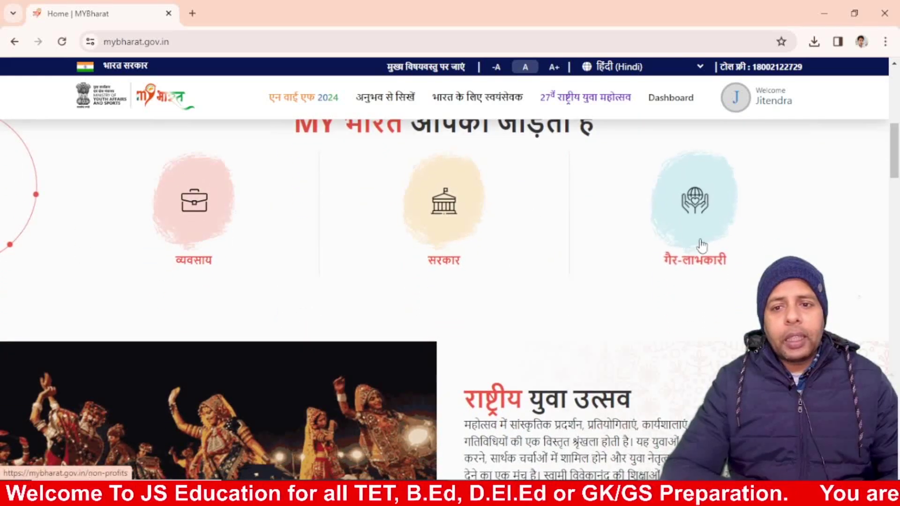
drag(890, 161, 893, 262)
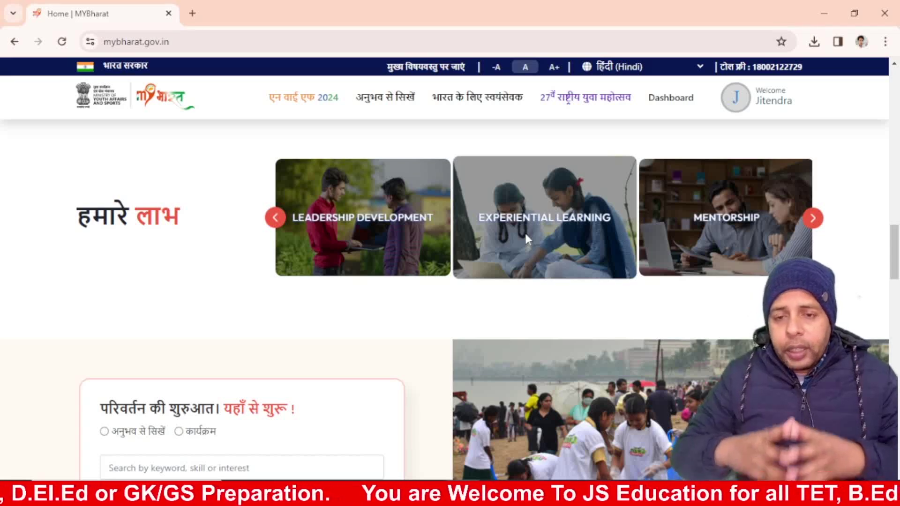
click(807, 224)
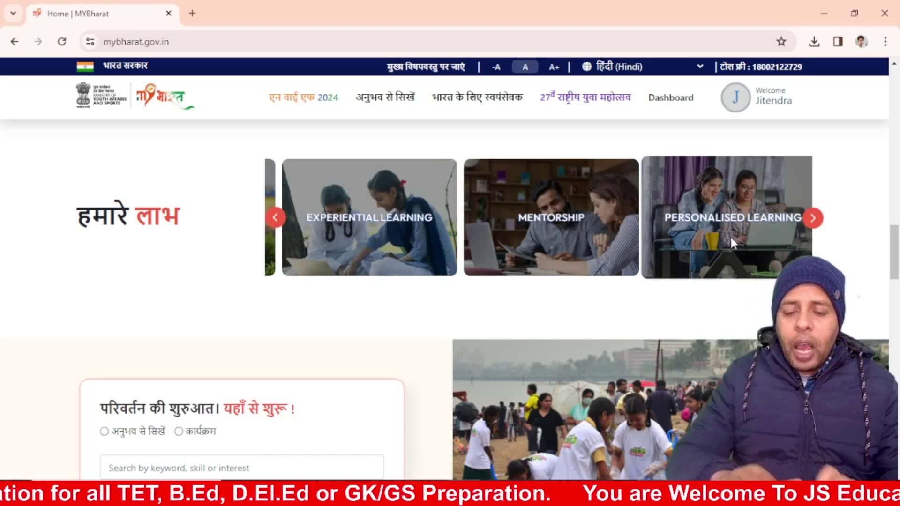
drag(894, 256, 895, 344)
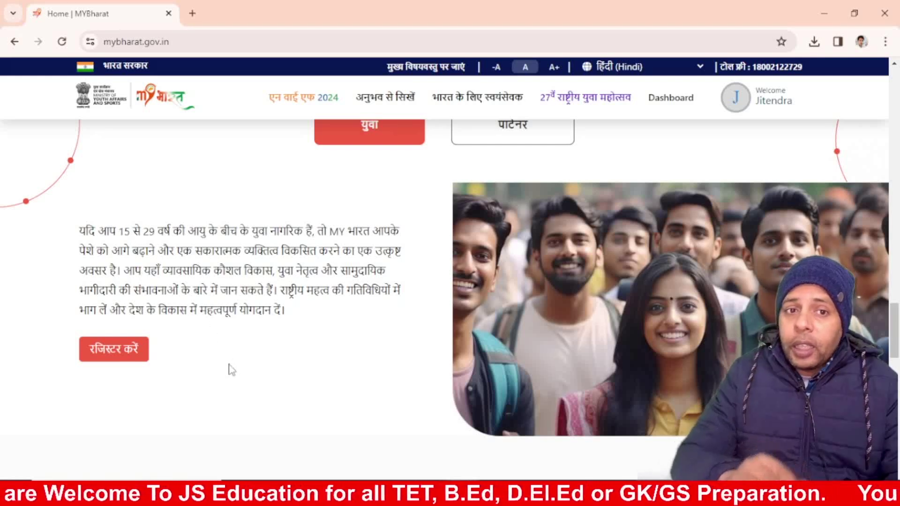
Step: Start youth registration through रजिस्टर करें and पंजीकरण करें to reach the MeriPehchaan sign-up
click(126, 357)
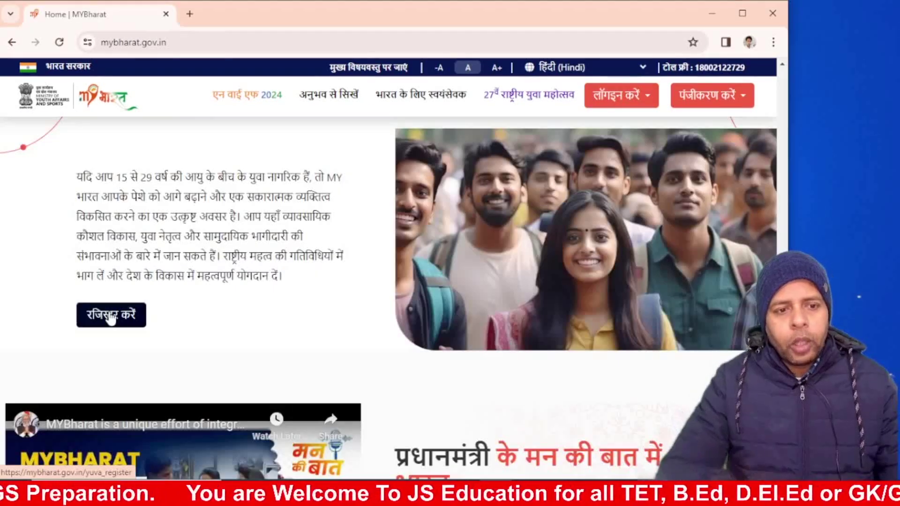
click(110, 317)
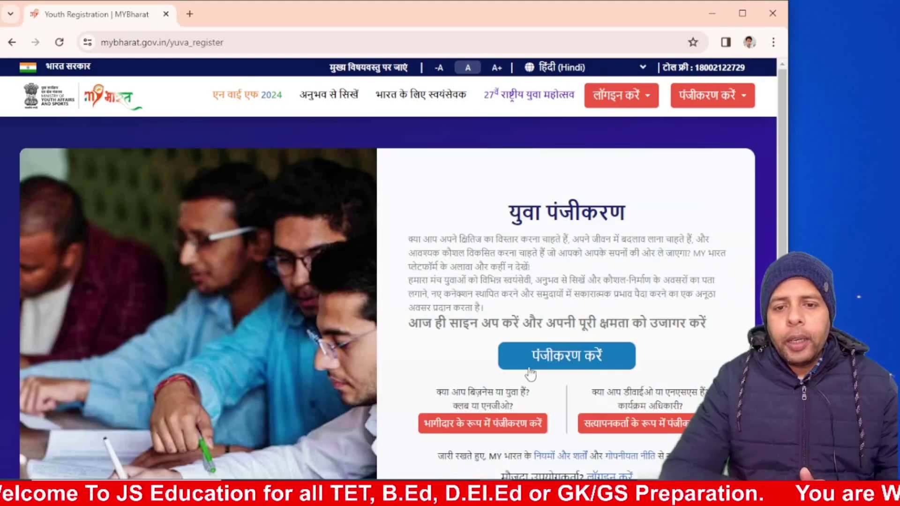
click(539, 356)
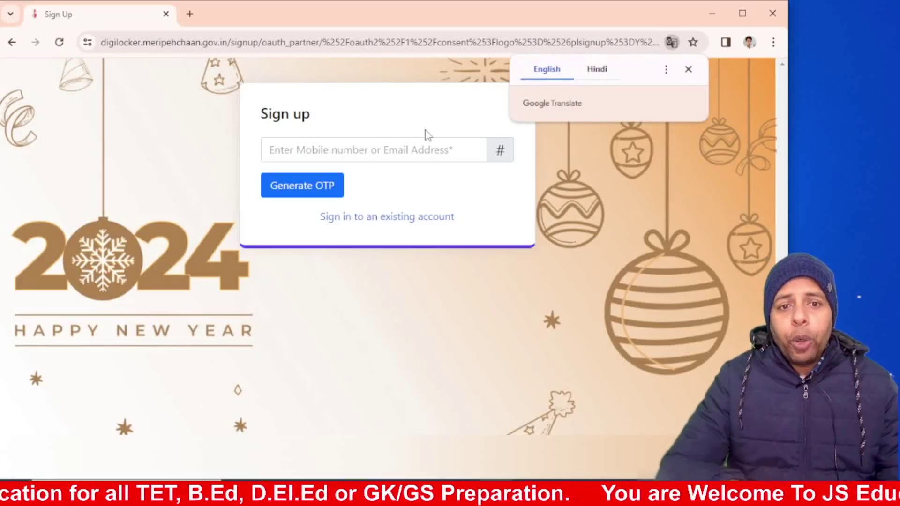
Step: Fill in the saved mobile number, generate an OTP and verify it
click(331, 154)
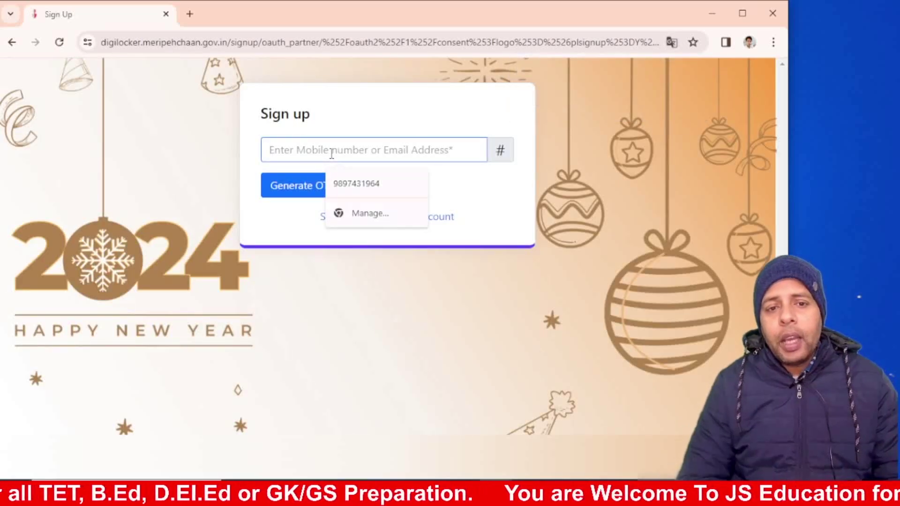
click(347, 183)
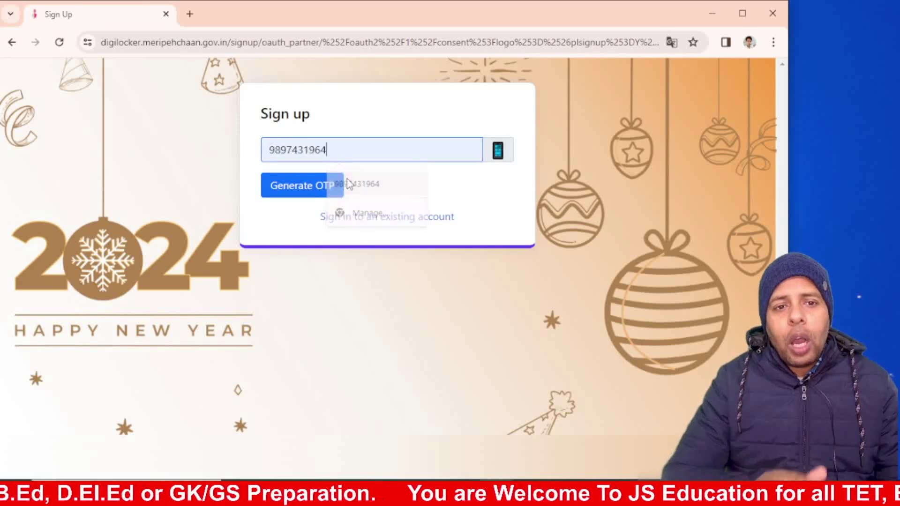
click(302, 189)
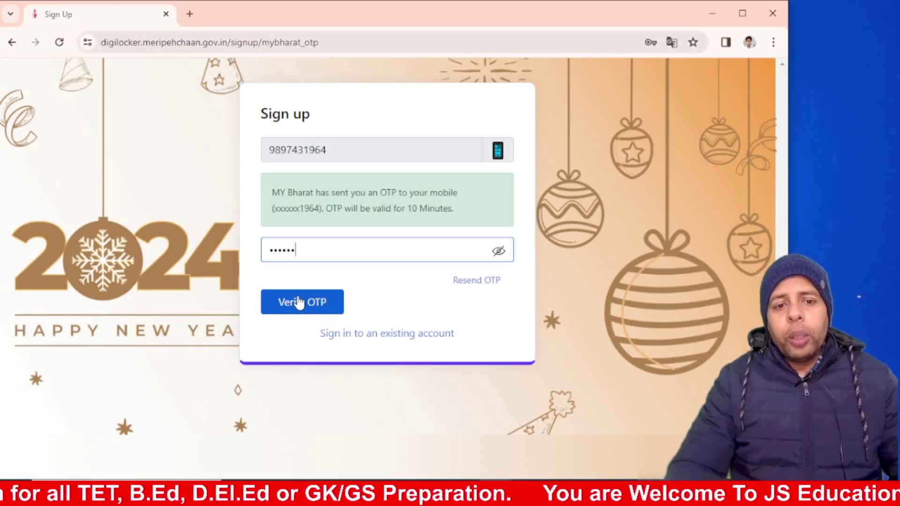
click(298, 302)
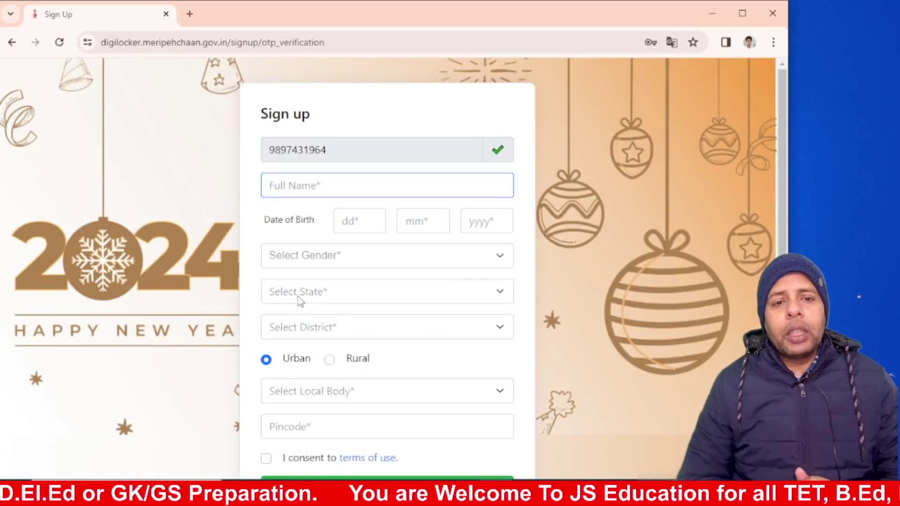
click(276, 188)
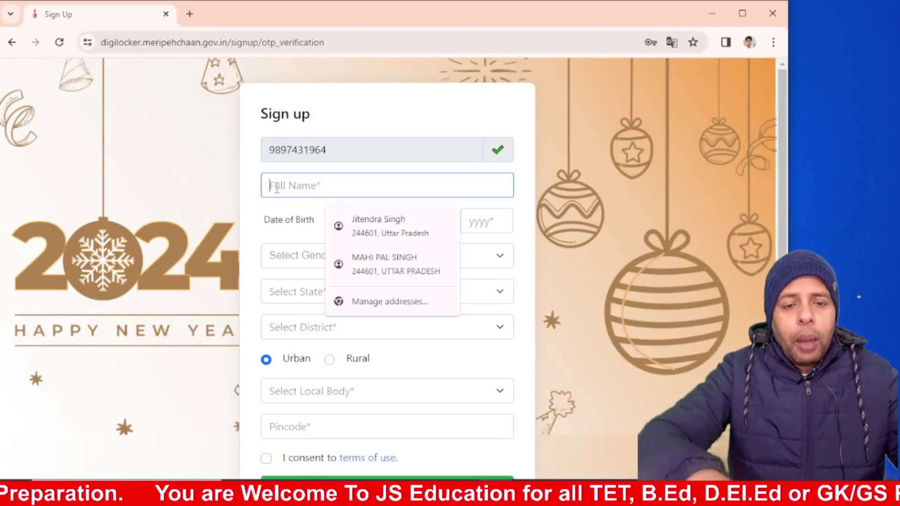
click(349, 228)
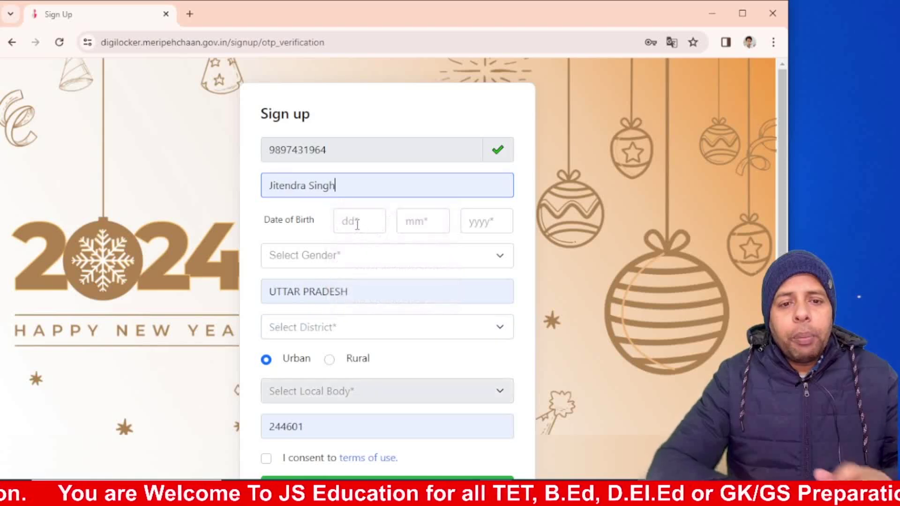
click(356, 223)
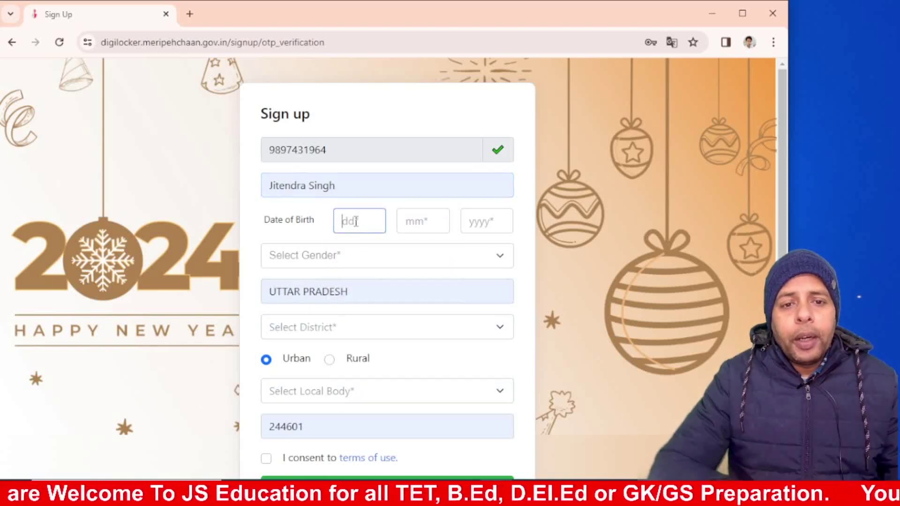
text(13)
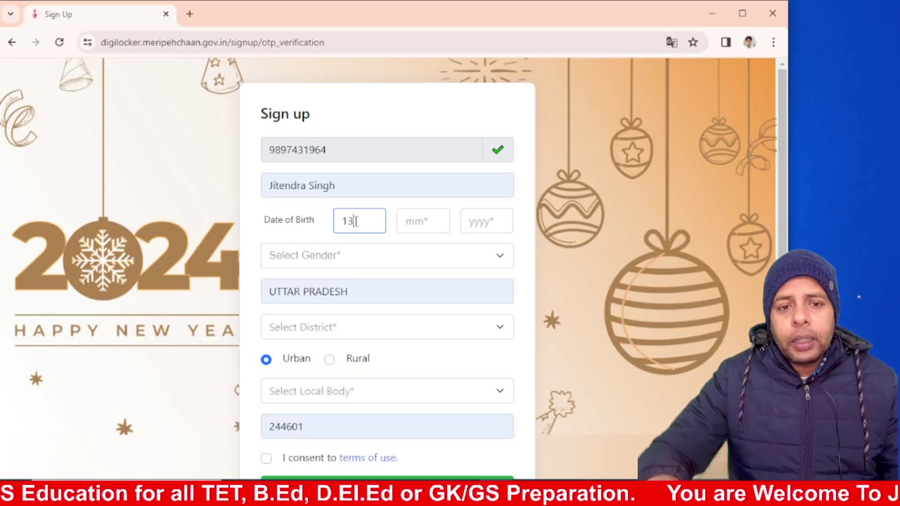
click(409, 223)
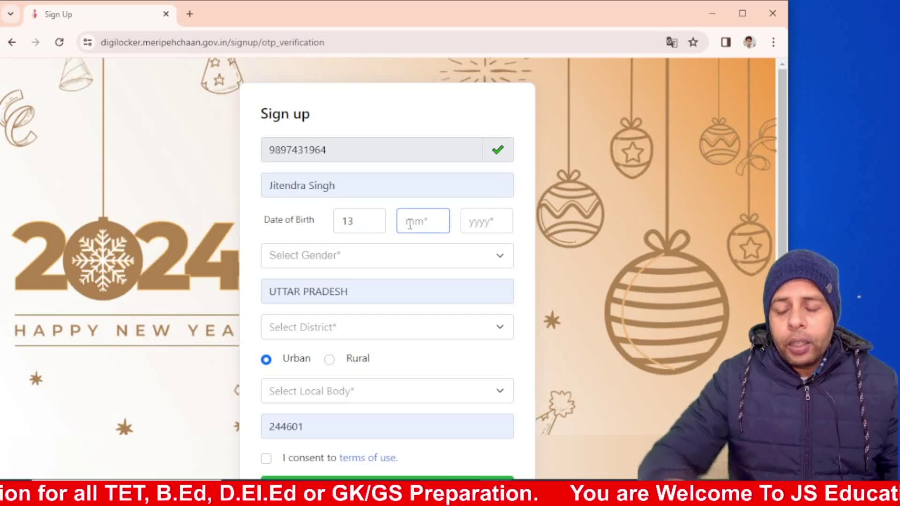
text(05)
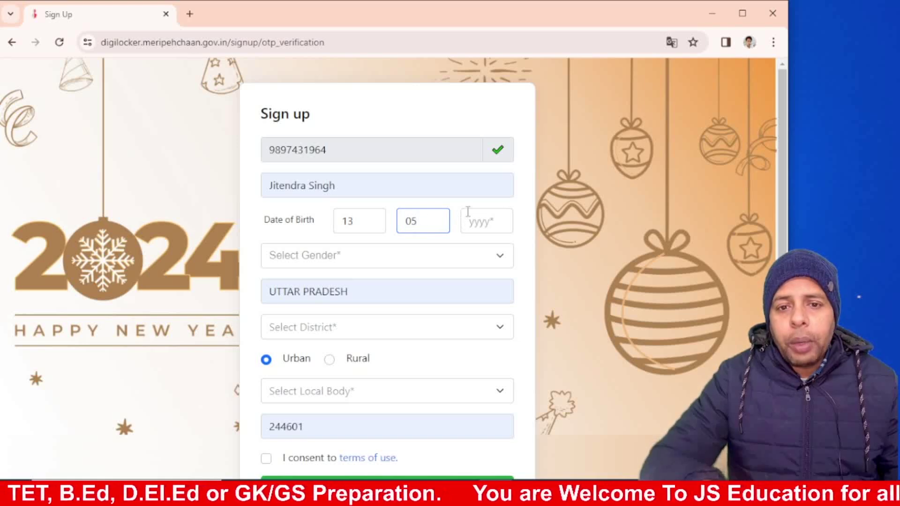
click(474, 219)
text(1)
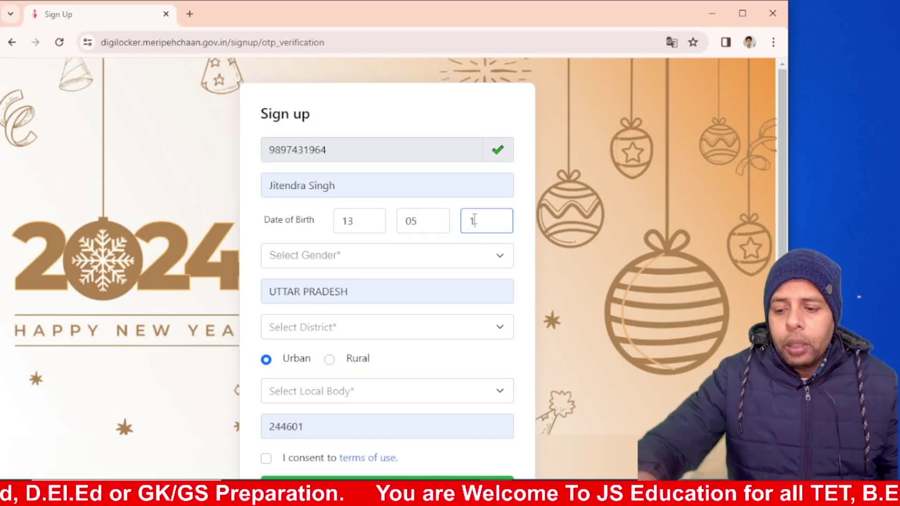
text(989)
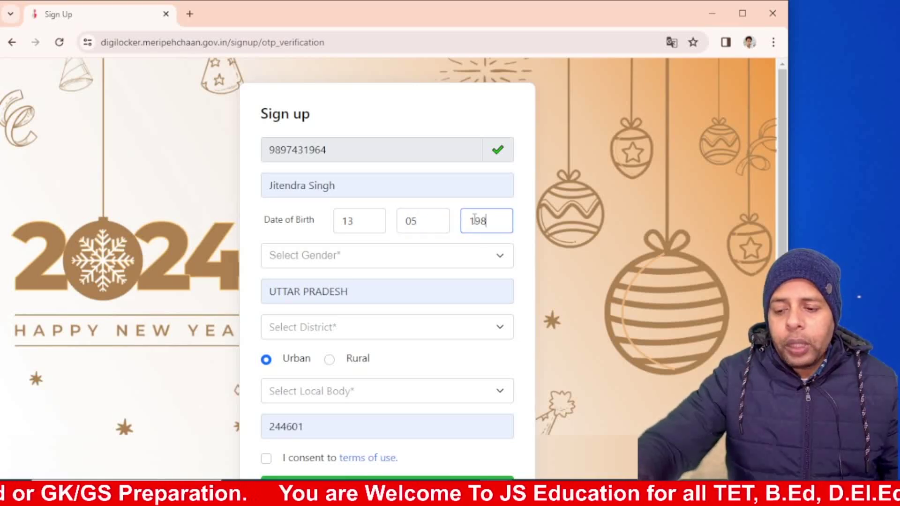
Step: Set gender to Male, district to MORADABAD and local body to THAKURDWARA
click(398, 257)
click(290, 287)
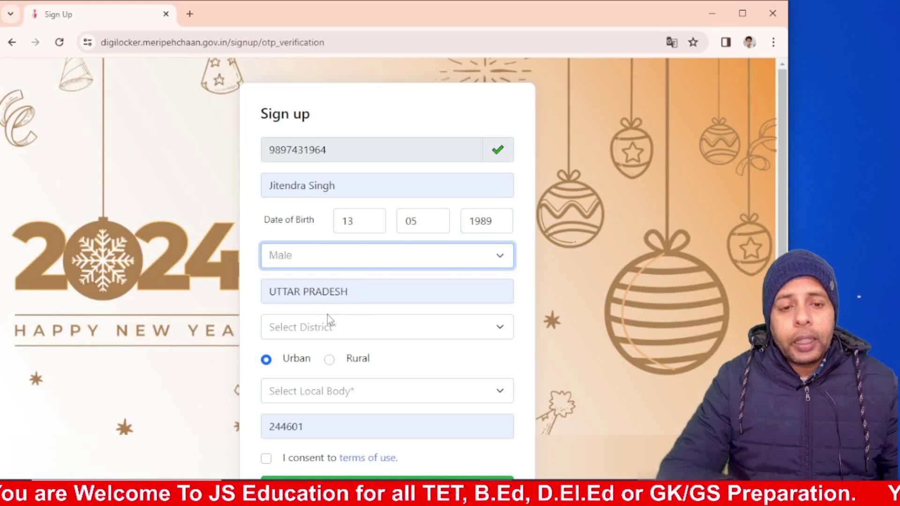
click(320, 328)
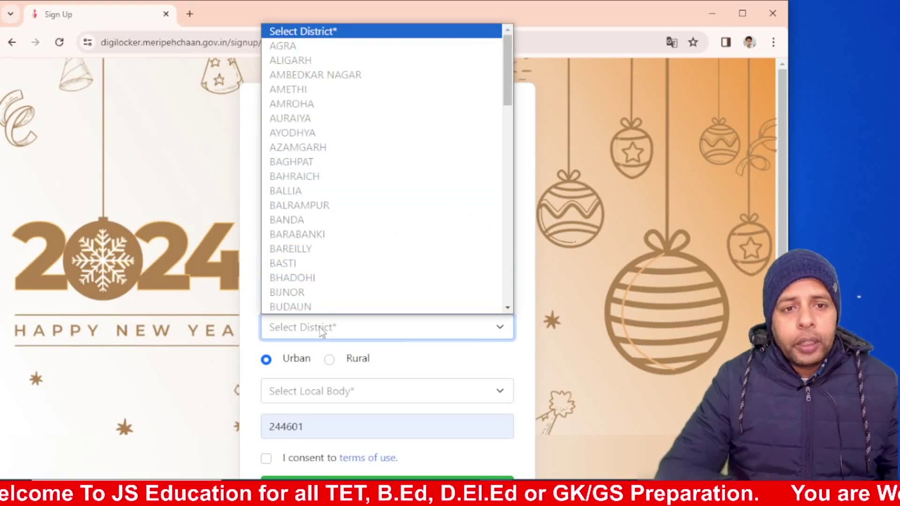
text(mo)
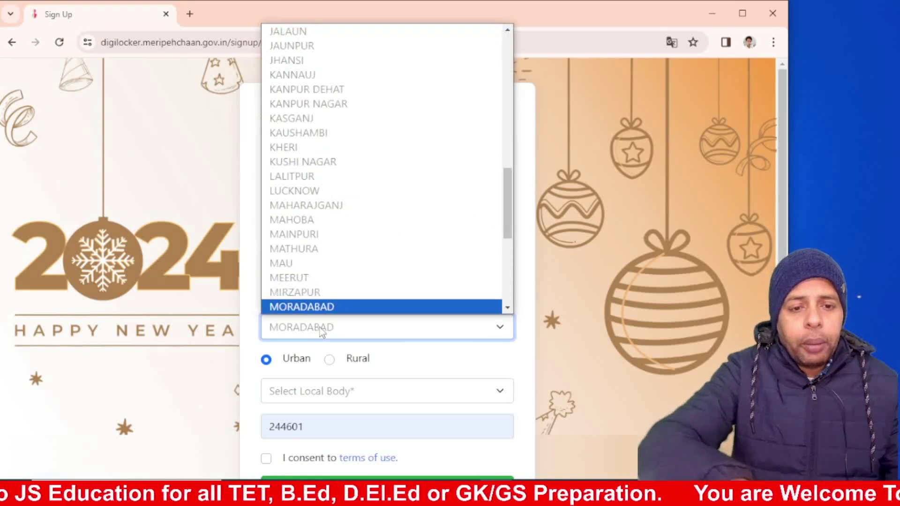
key(Return)
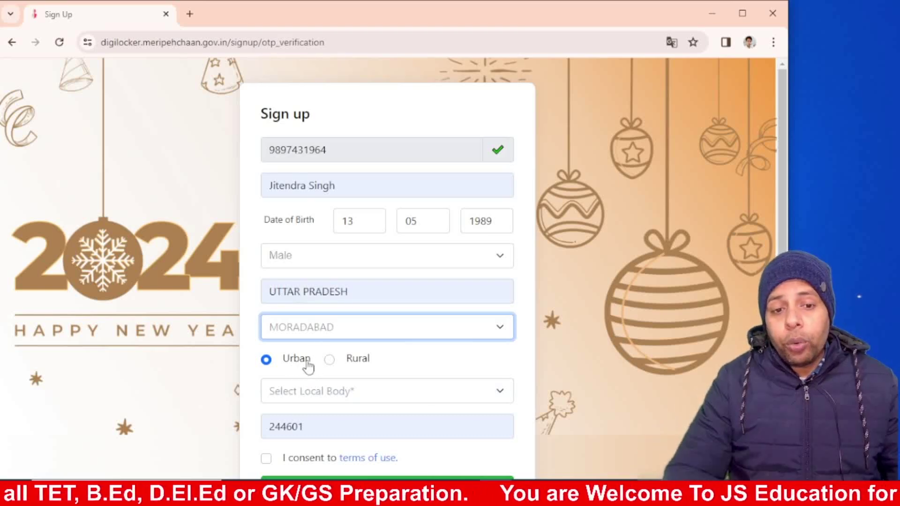
click(303, 394)
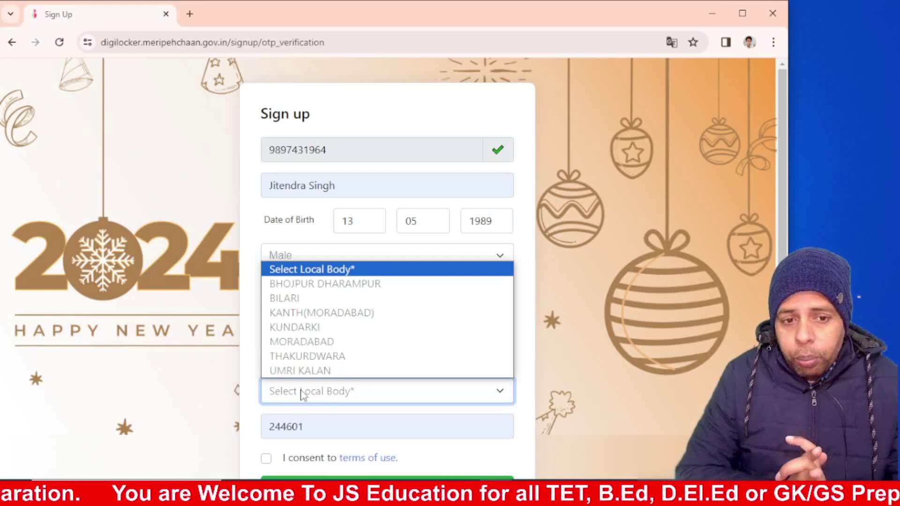
click(309, 361)
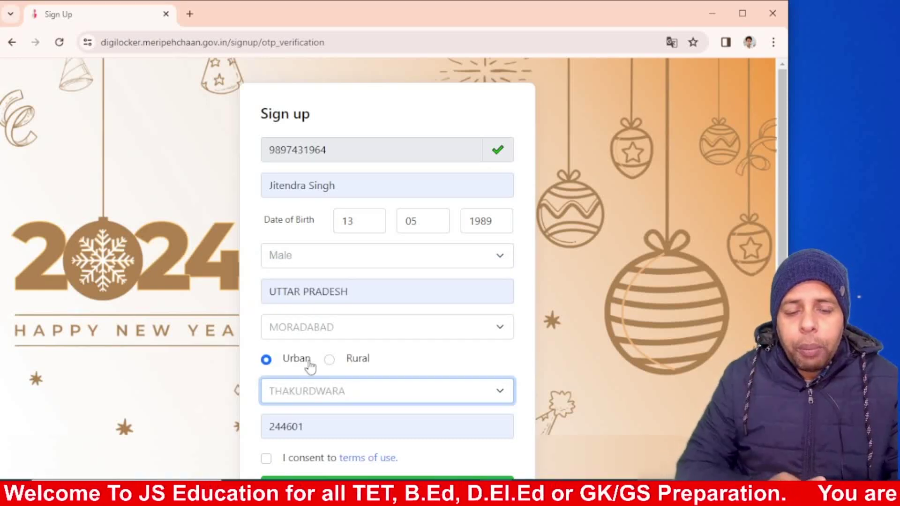
Step: Consent to the terms of use and submit the sign-up details
key(ctrl+plus)
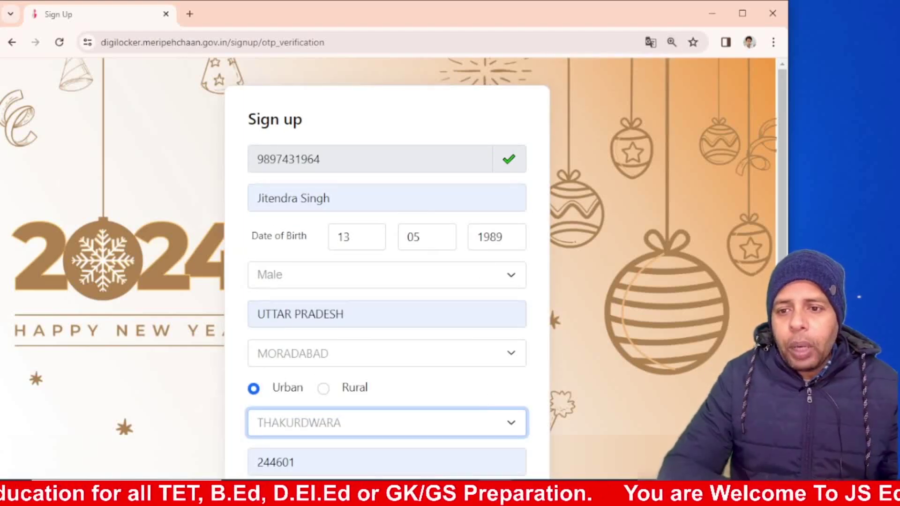
scroll(256, 475, down, 2)
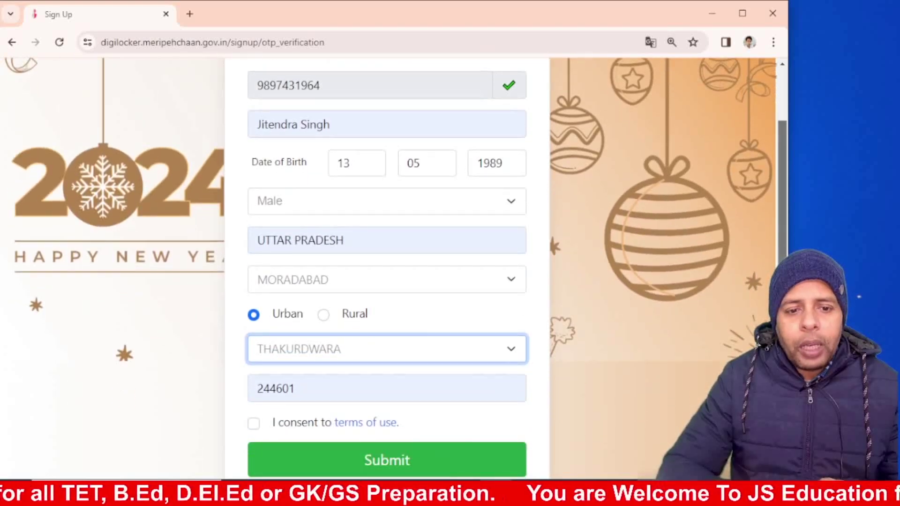
click(253, 424)
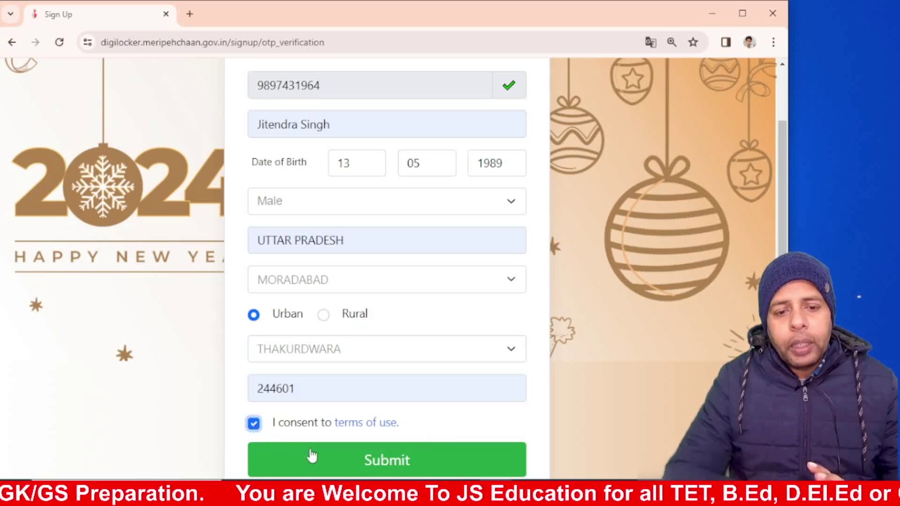
click(331, 462)
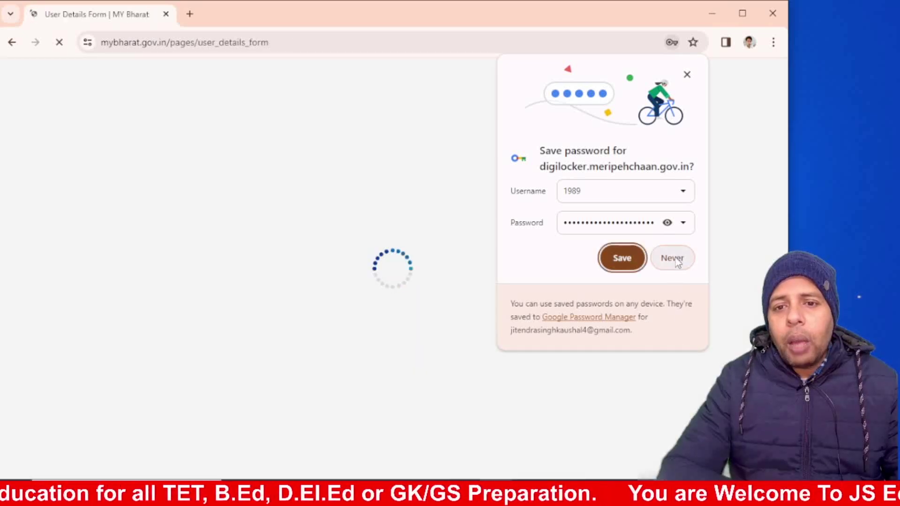
Step: Dismiss the browser's save-password prompt and fill the email with the suggested address
click(621, 258)
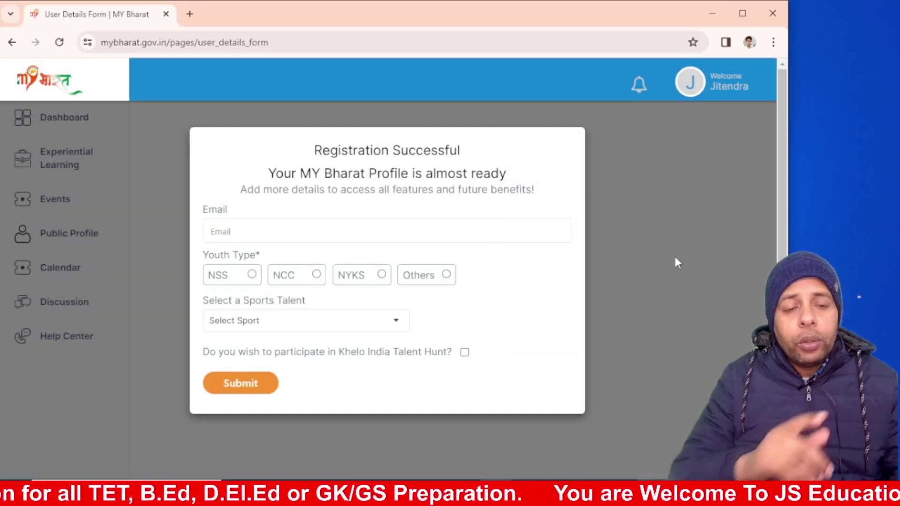
click(227, 231)
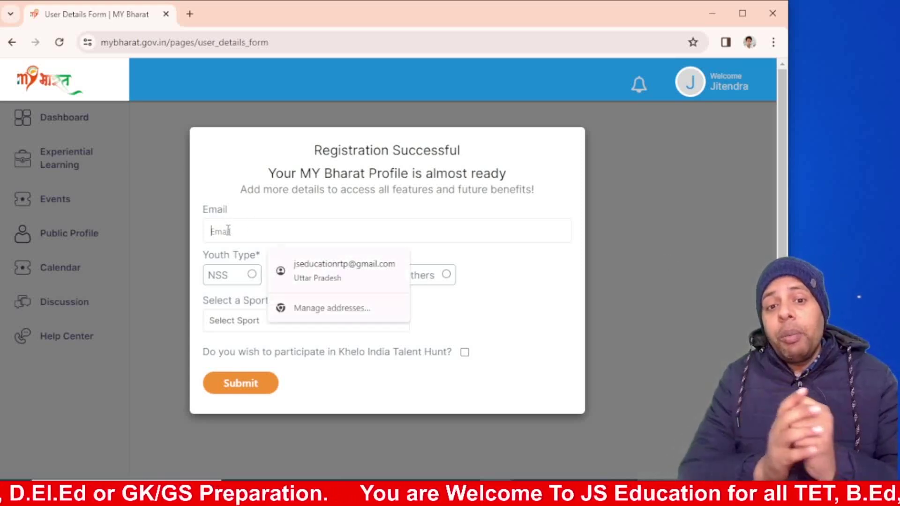
click(307, 264)
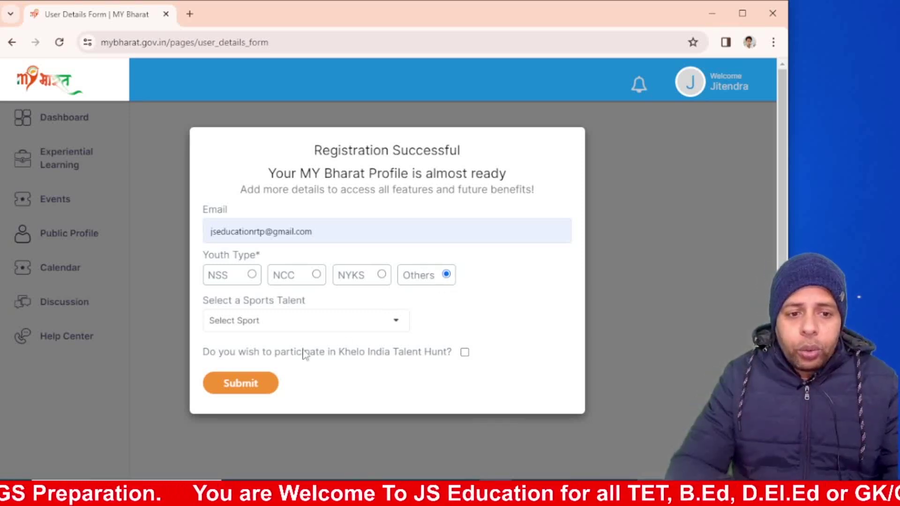
Step: Choose Hockey as the sports talent and submit the registration details
click(304, 328)
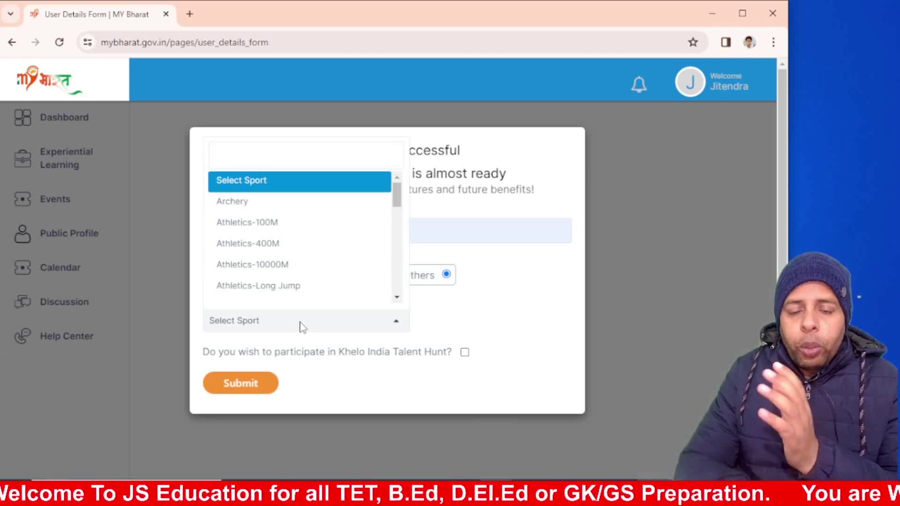
click(485, 313)
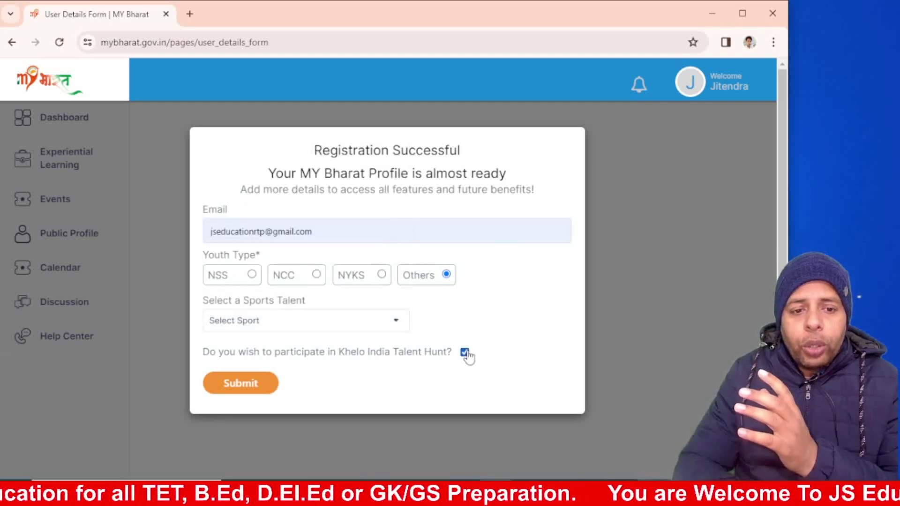
click(238, 384)
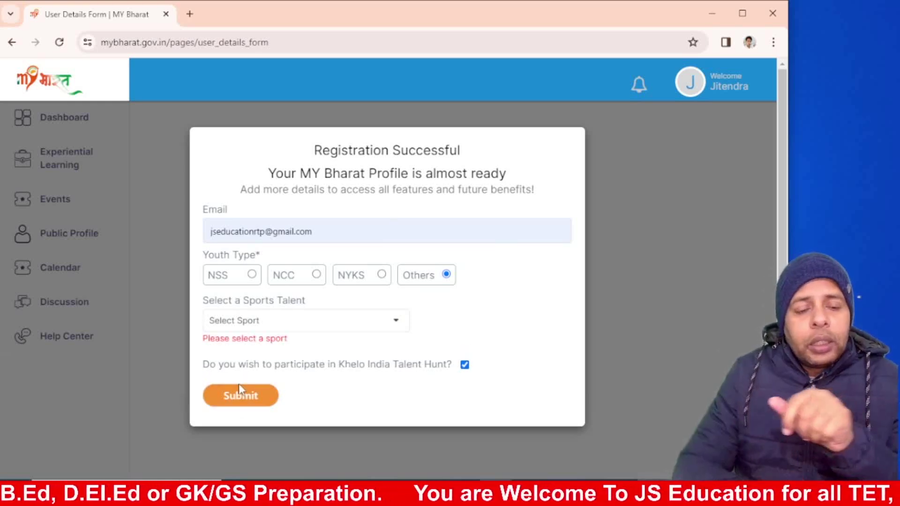
click(260, 323)
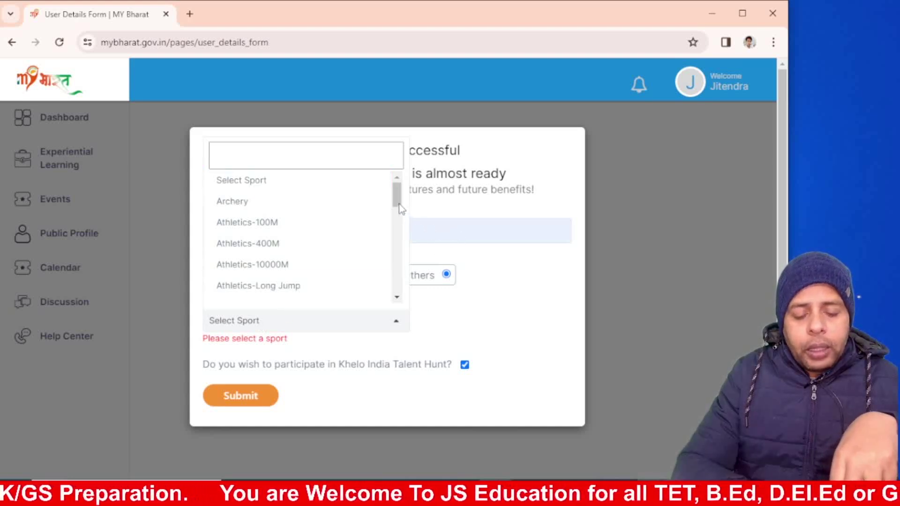
drag(399, 204, 384, 255)
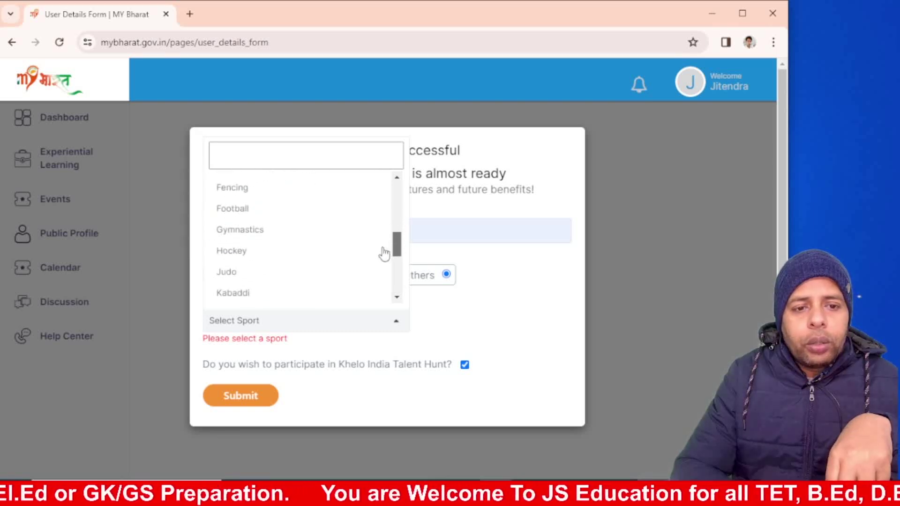
click(253, 255)
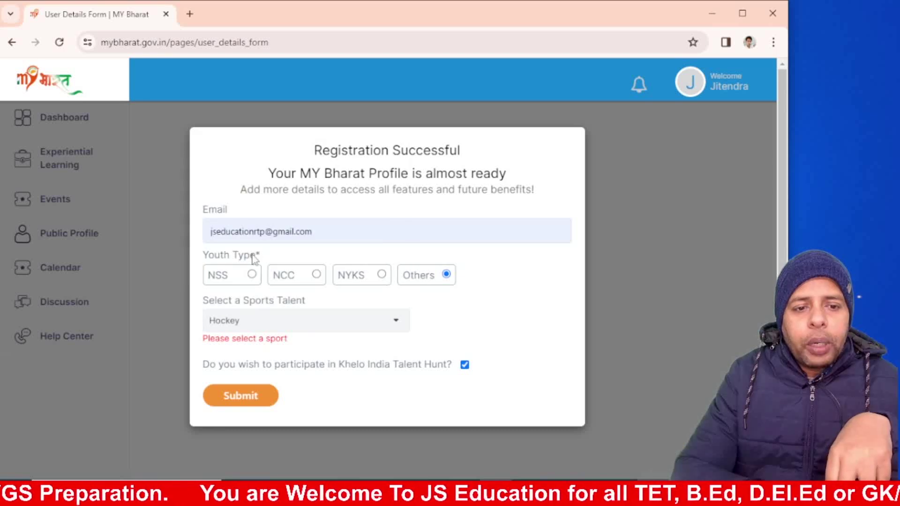
click(225, 398)
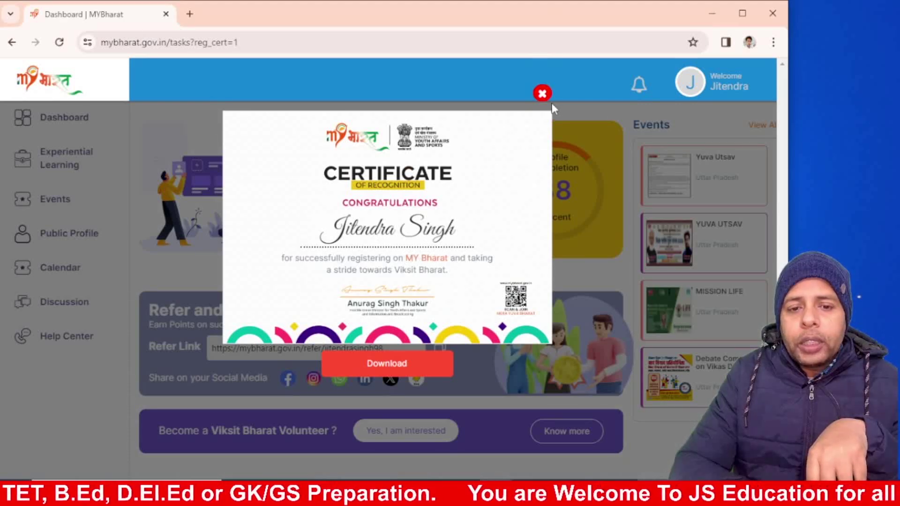
Step: Close the Certificate of Recognition pop-up to show the dashboard at 38% profile completion
click(544, 94)
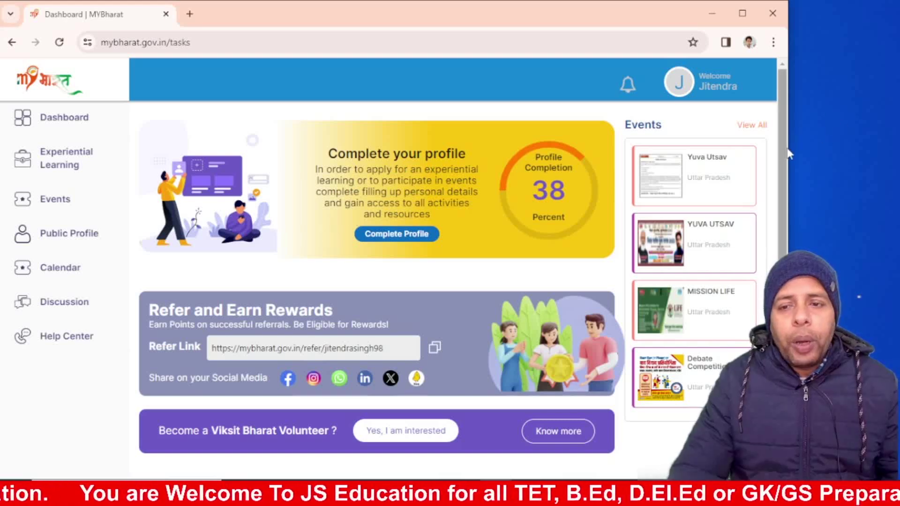
drag(785, 149, 784, 106)
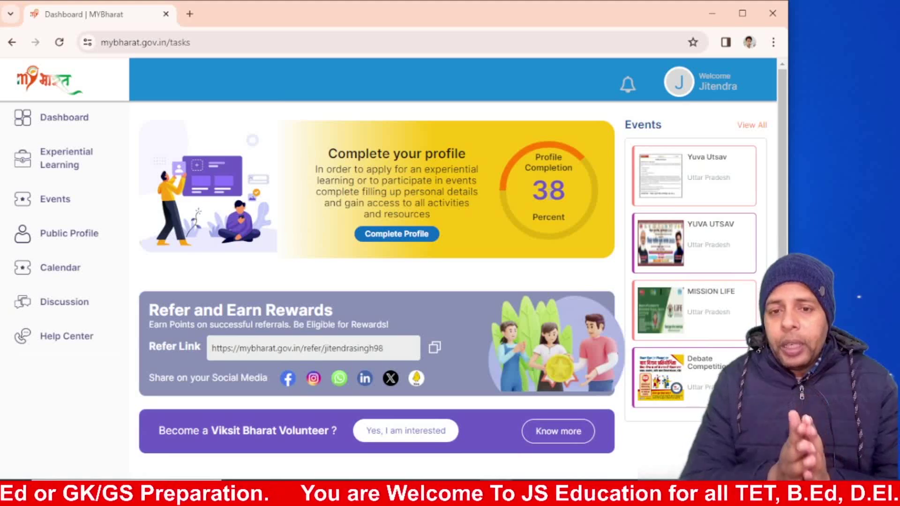
Step: Open the profile's About details and set blood group B+ve and COVID vaccinated Yes
click(406, 235)
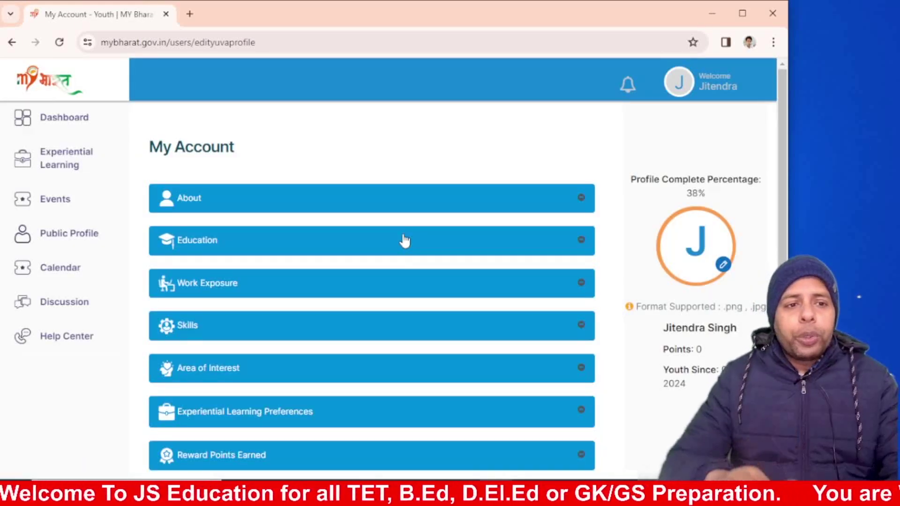
click(372, 206)
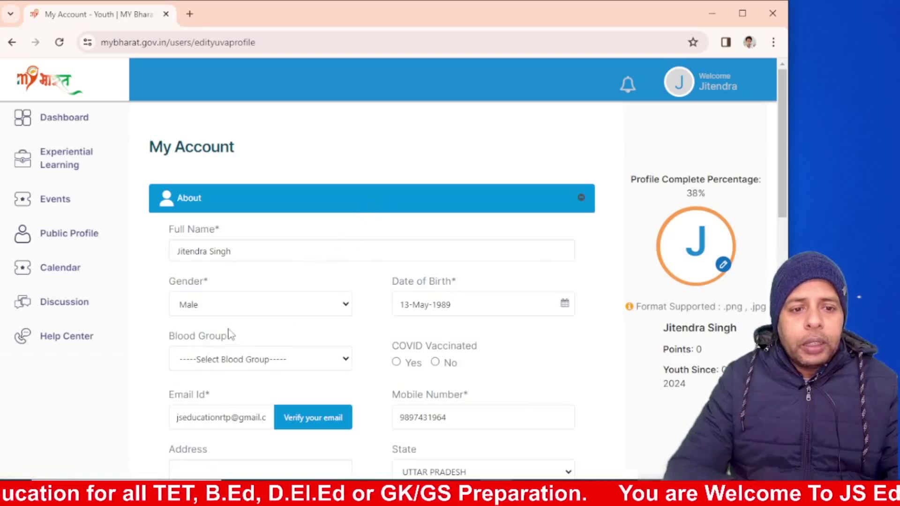
click(233, 361)
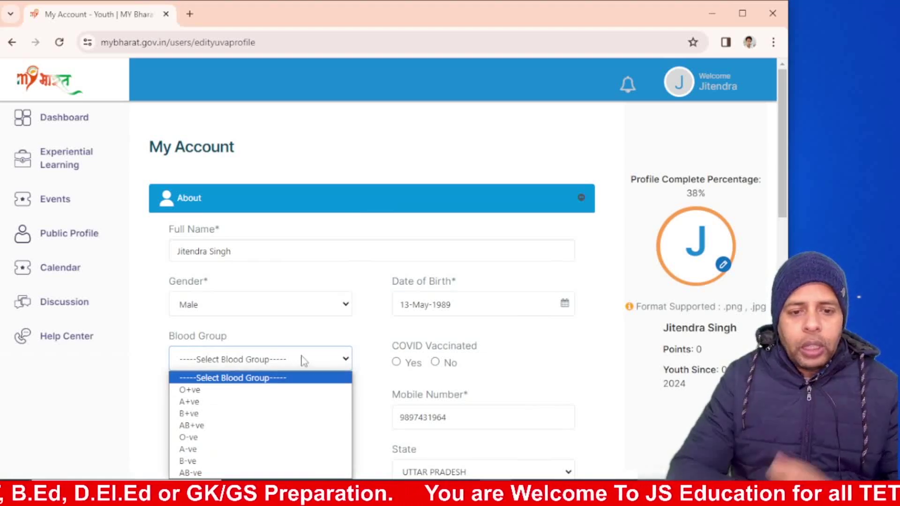
click(207, 414)
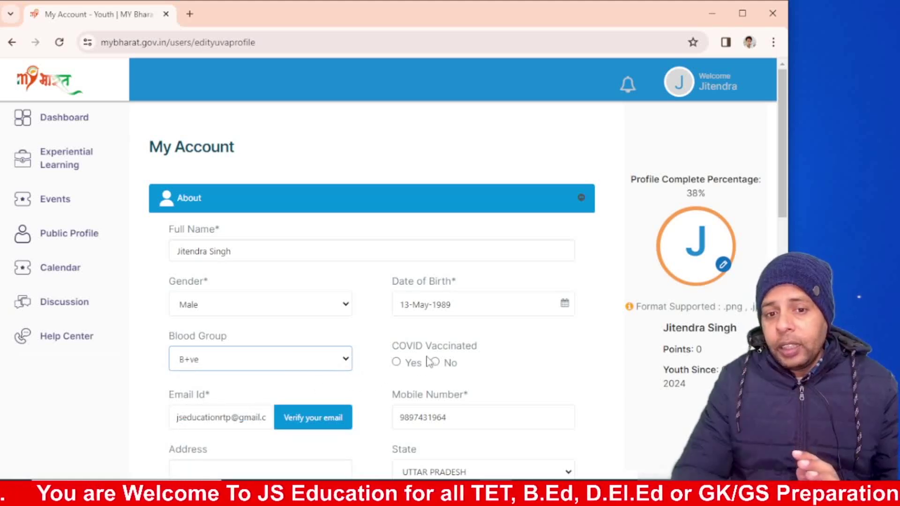
click(396, 362)
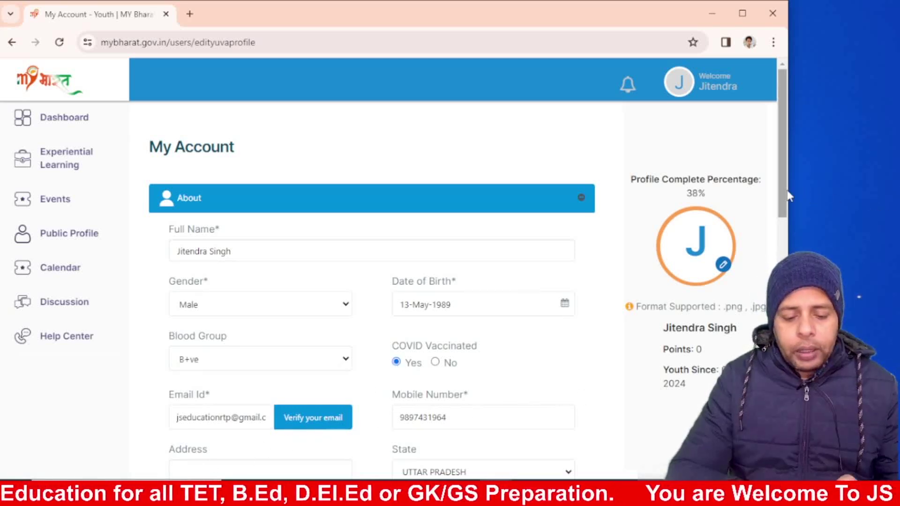
Step: Fill the Address field from a saved browser suggestion
drag(779, 189, 781, 246)
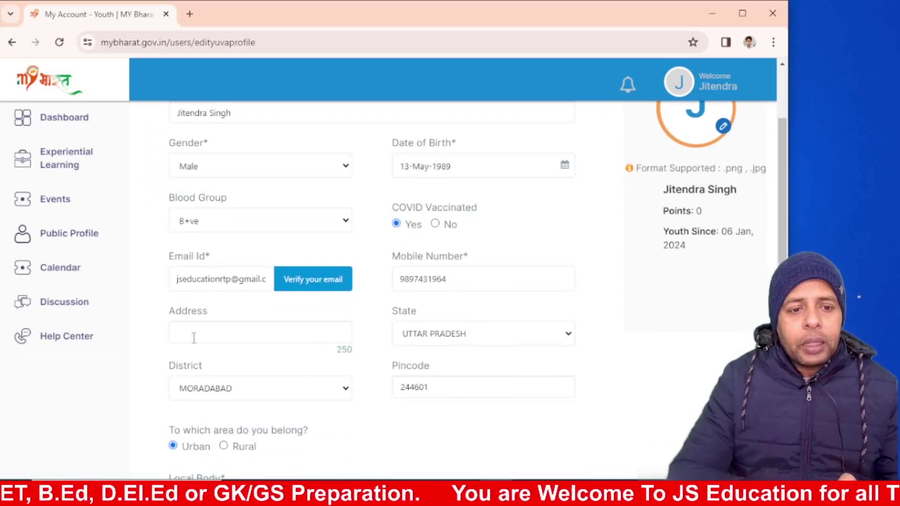
click(195, 338)
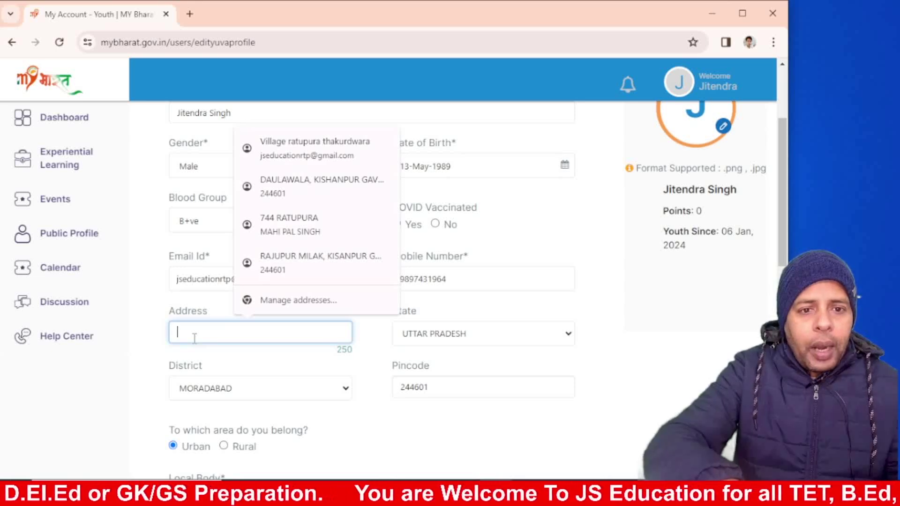
click(305, 234)
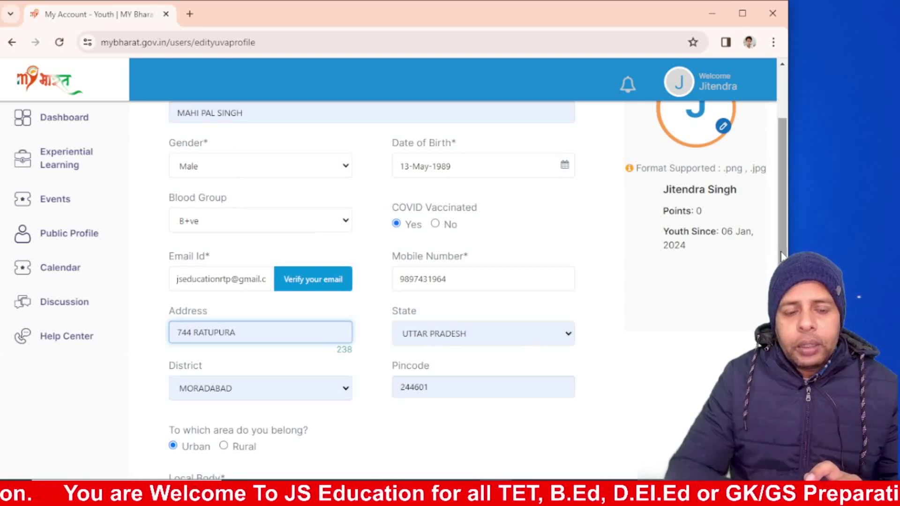
drag(781, 255, 780, 308)
Step: Begin the About Me description by typing 'I'
scroll(589, 356, down, 2)
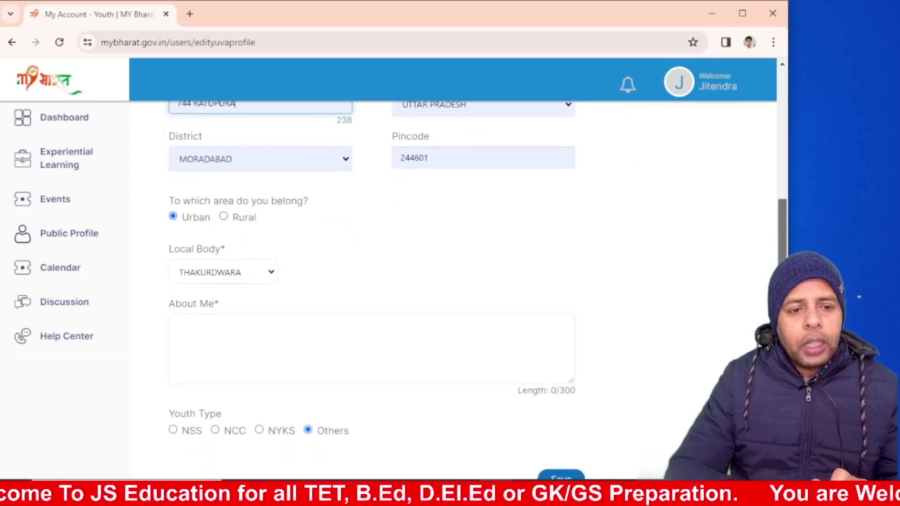
click(232, 325)
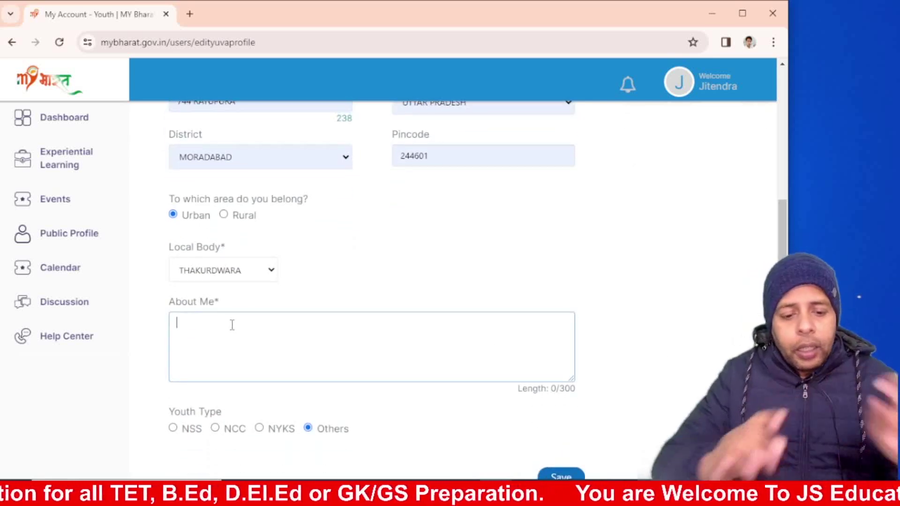
text(I)
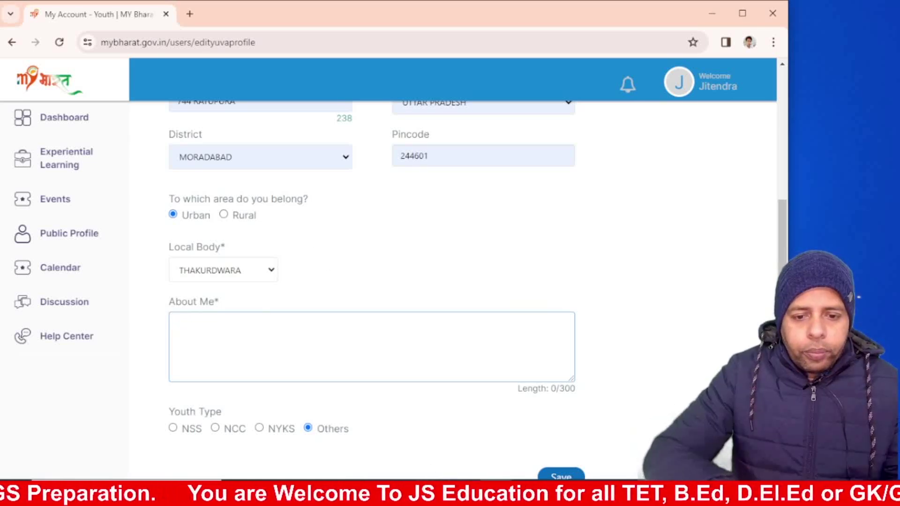
key(alt+Tab)
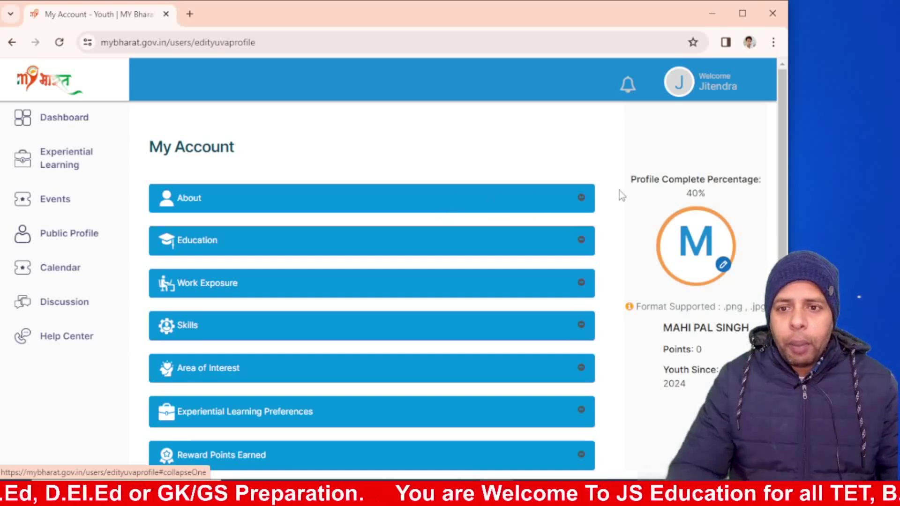
Step: Expand Education and set highest qualification Post-Graduation with type College
click(337, 240)
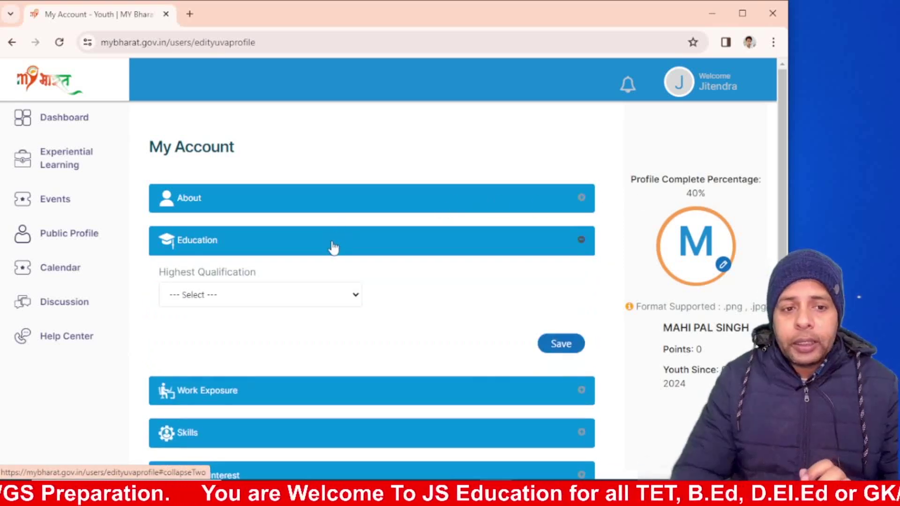
click(298, 294)
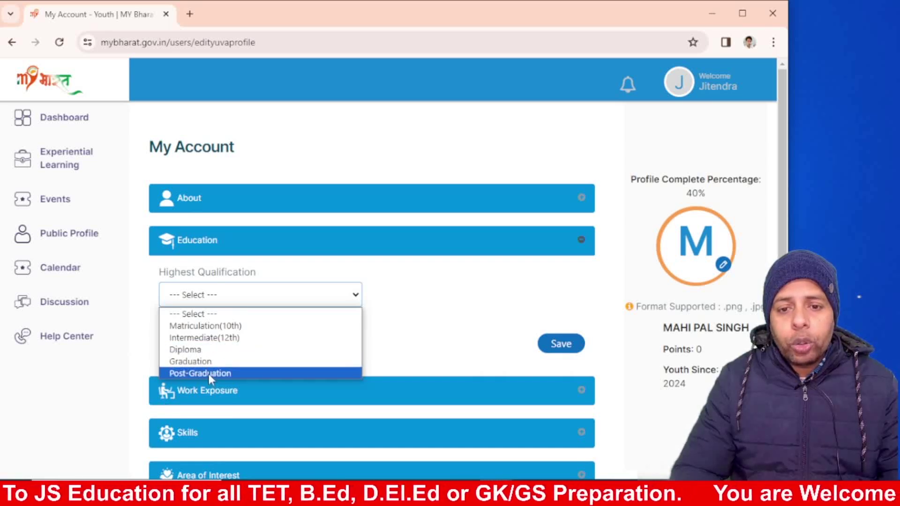
click(208, 372)
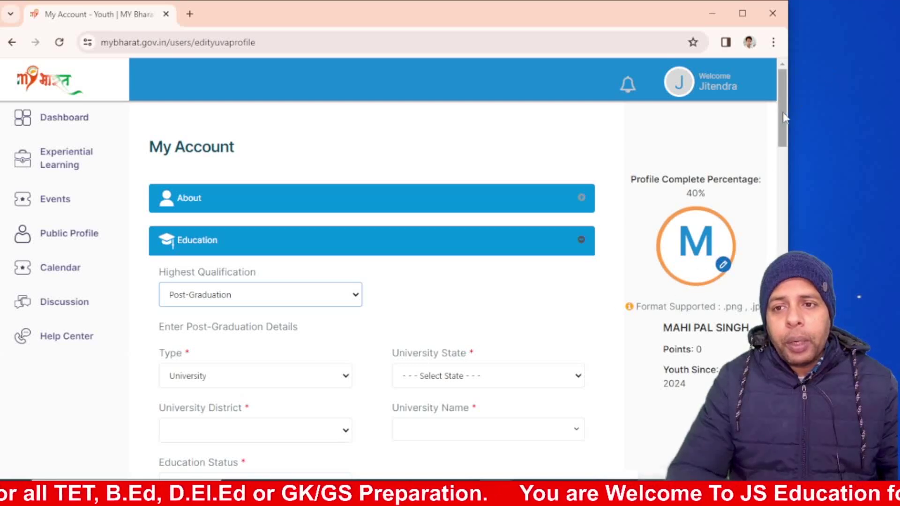
drag(780, 112, 781, 139)
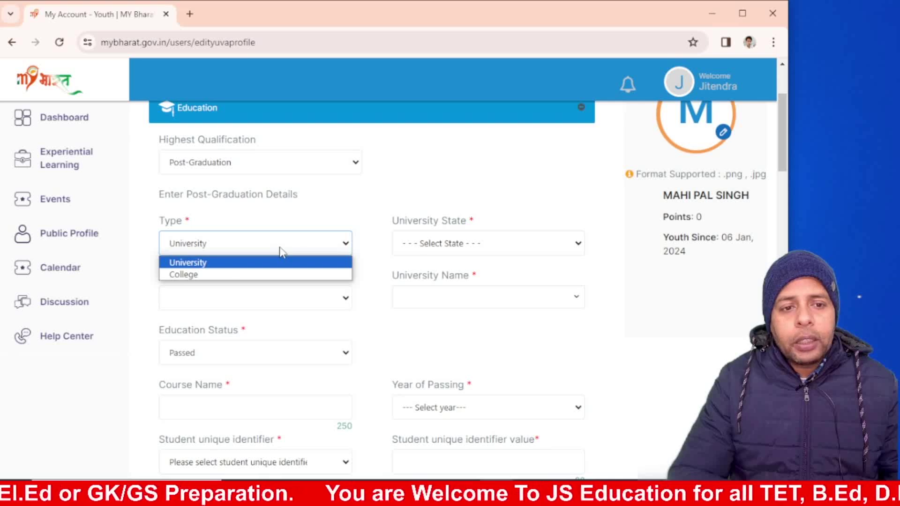
click(224, 276)
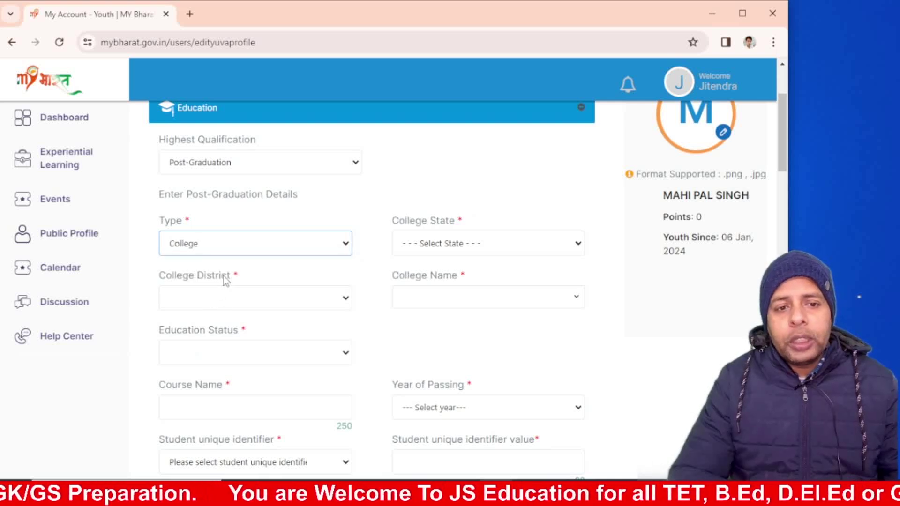
Step: Set the college state to Uttar Pradesh
click(459, 242)
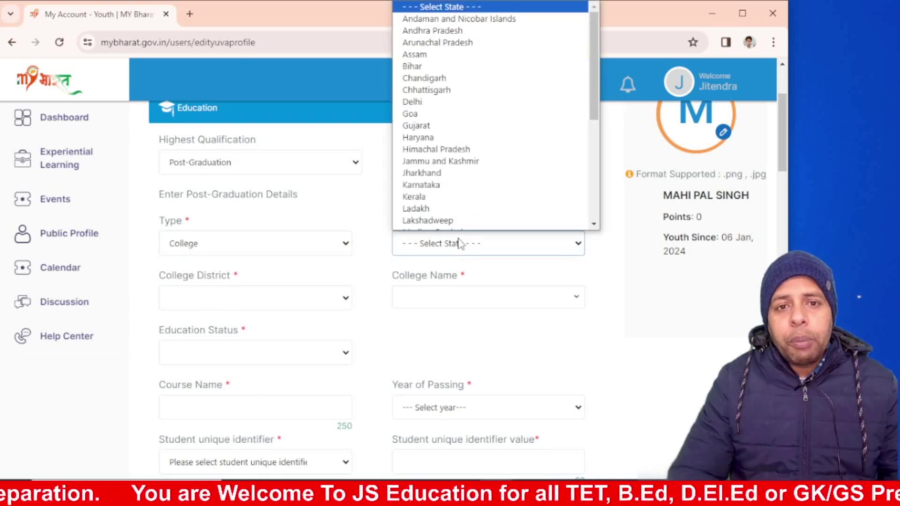
scroll(581, 94, down, 1)
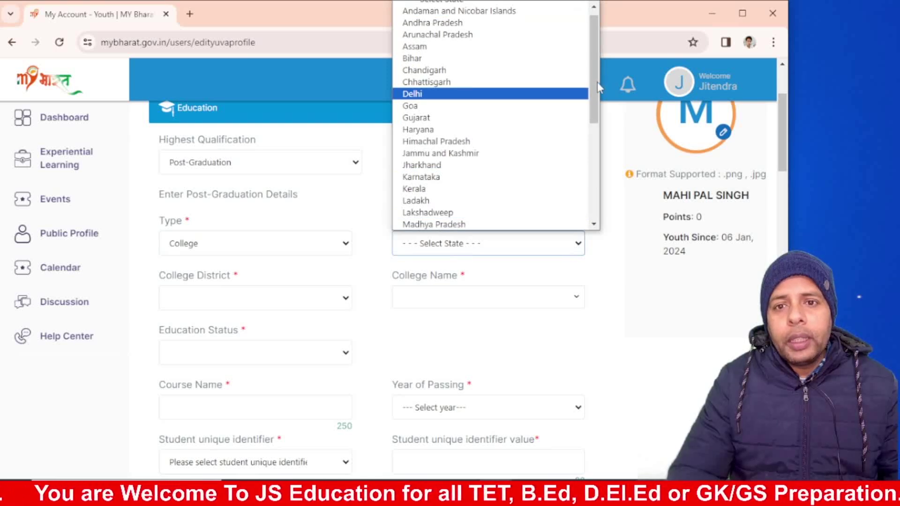
scroll(594, 87, down, 6)
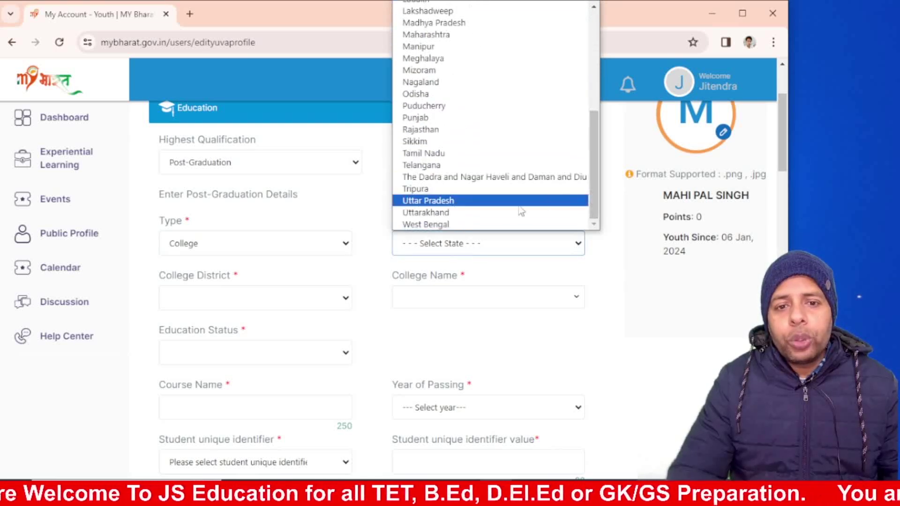
click(446, 201)
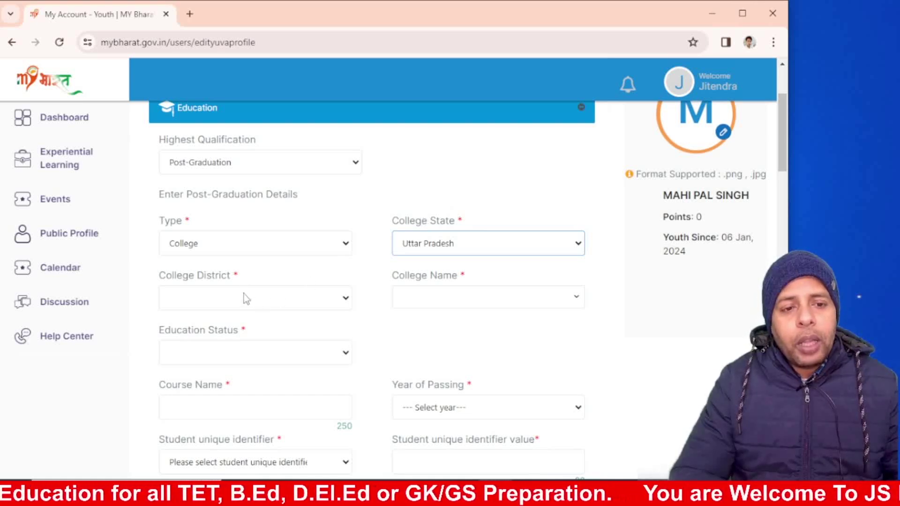
Step: Try the empty college district list and search 'Sukhadi' as college name, finding no match
click(210, 298)
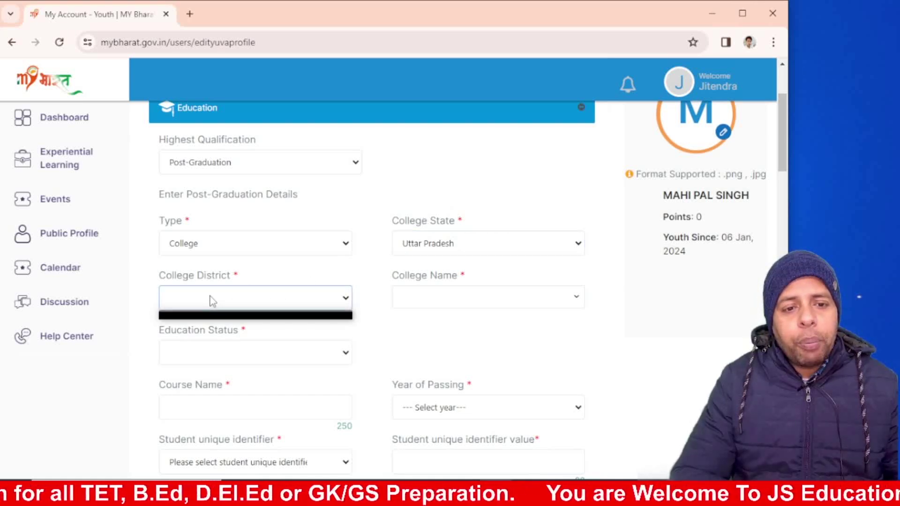
click(346, 299)
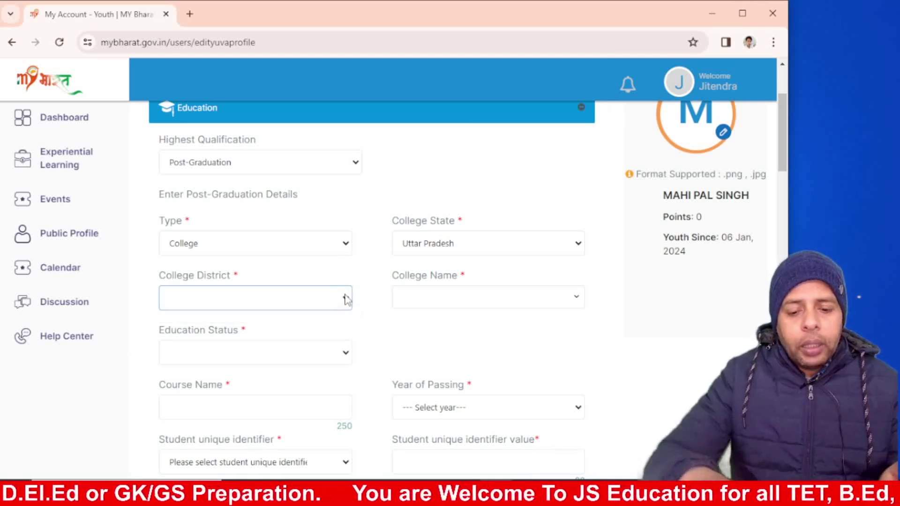
click(295, 302)
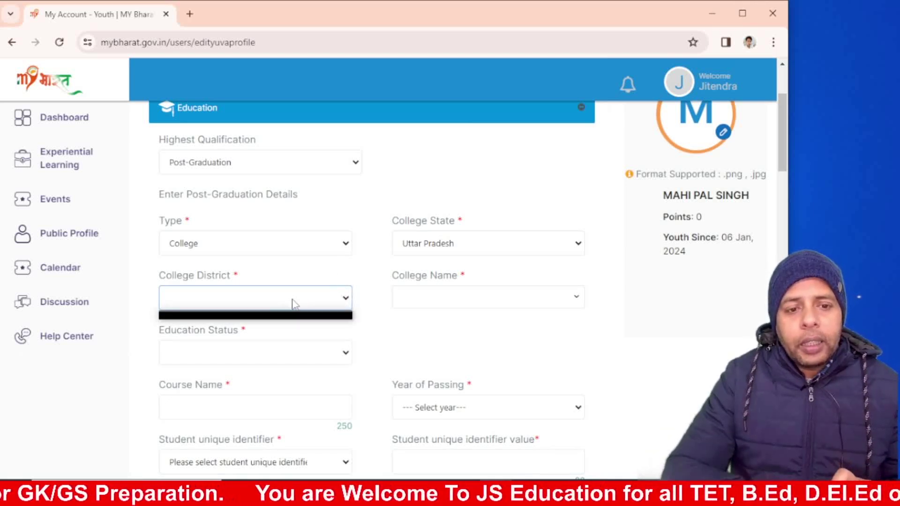
click(412, 300)
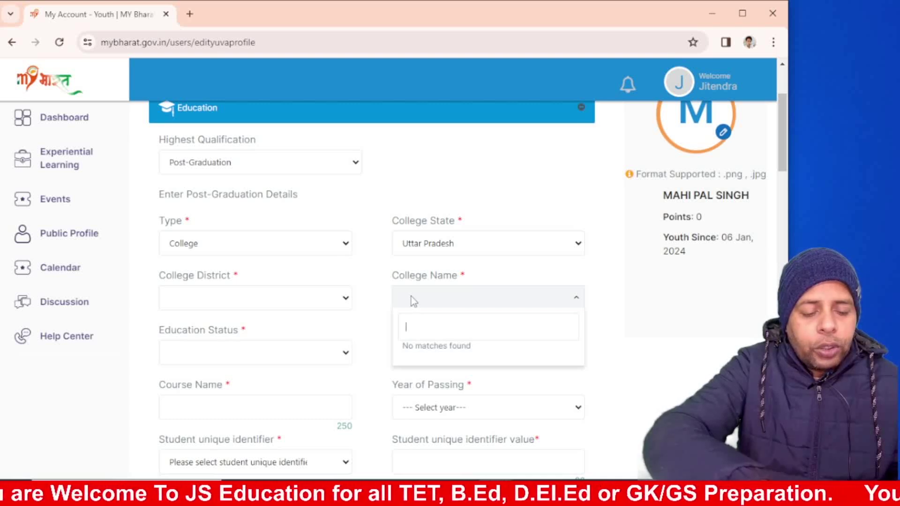
text(S)
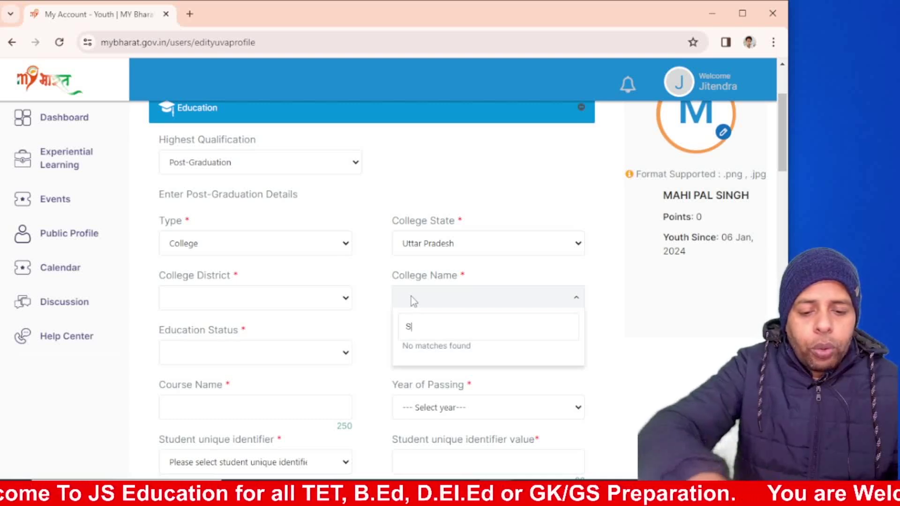
text(ukhadi)
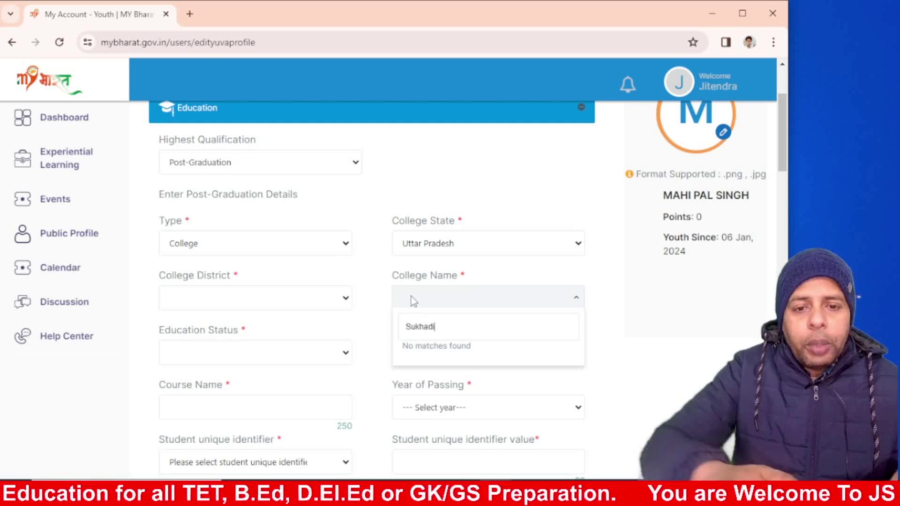
click(375, 331)
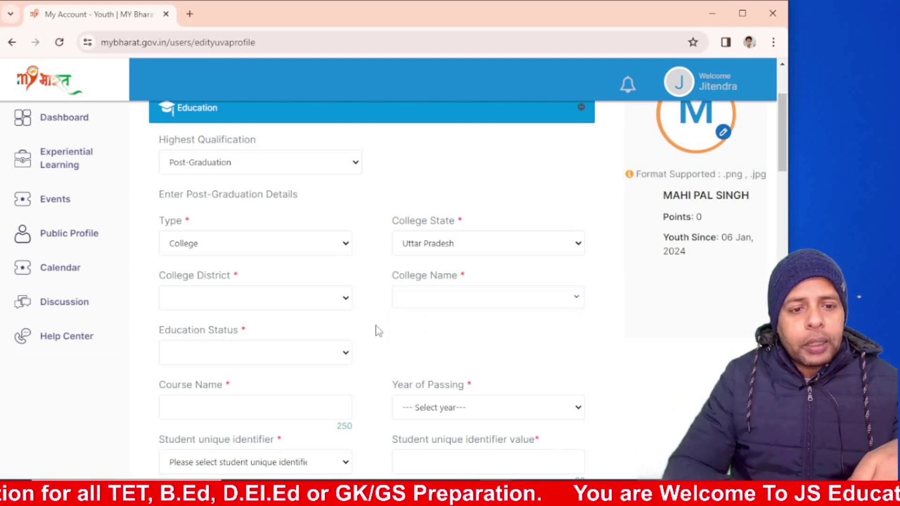
Step: Set education status Passed, course name 'Med' and year of passing 2020
click(319, 353)
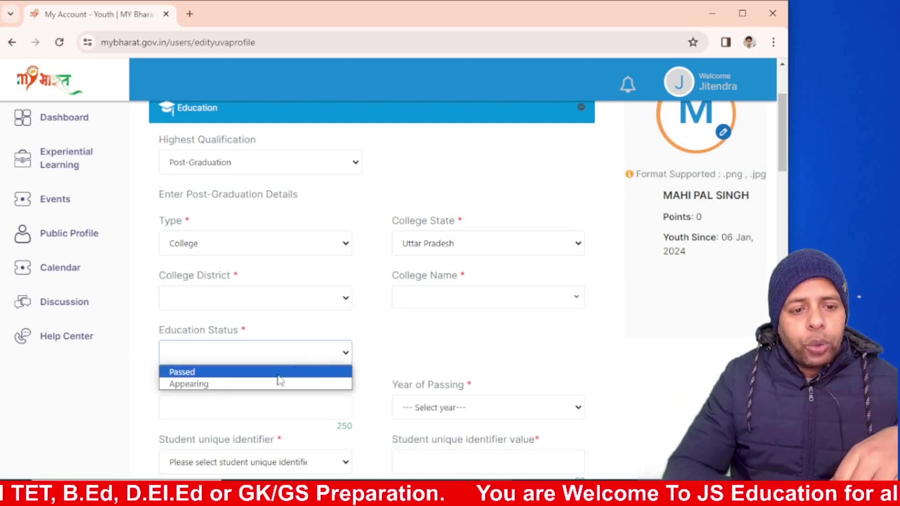
click(226, 374)
click(220, 403)
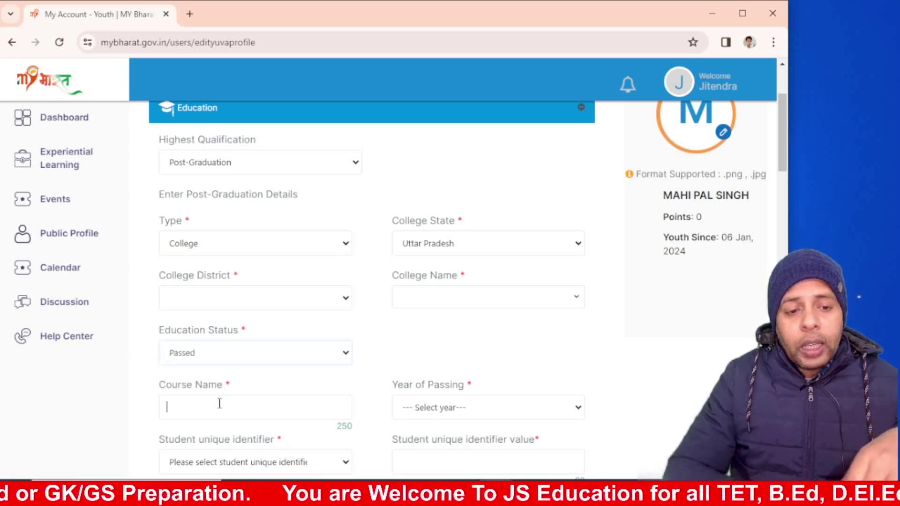
text(Med)
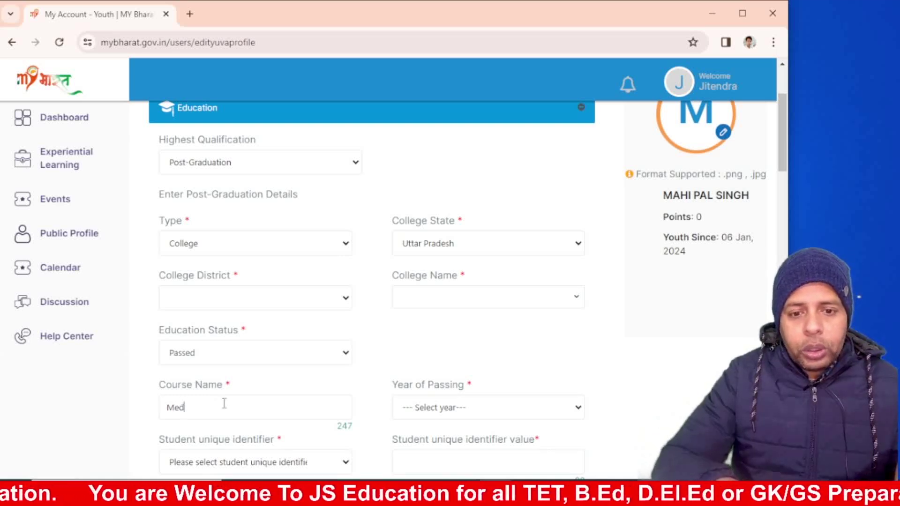
click(448, 408)
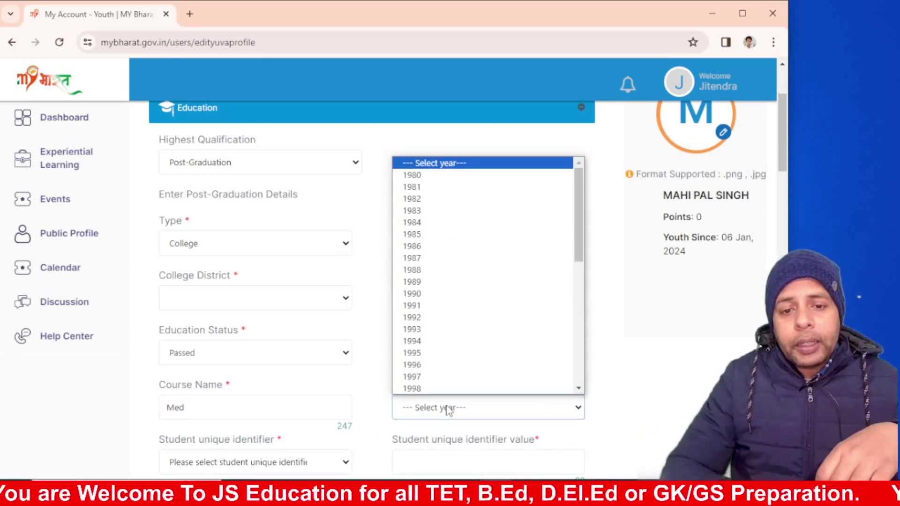
drag(580, 252, 579, 361)
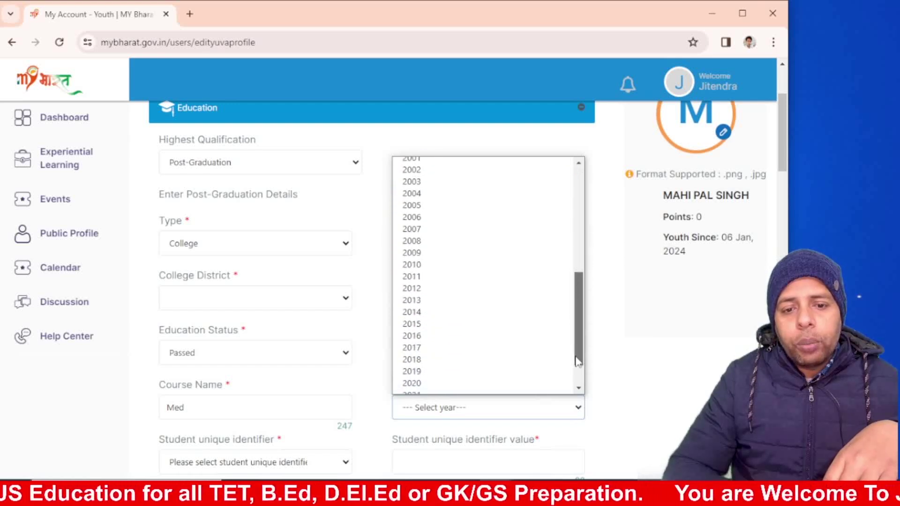
click(440, 383)
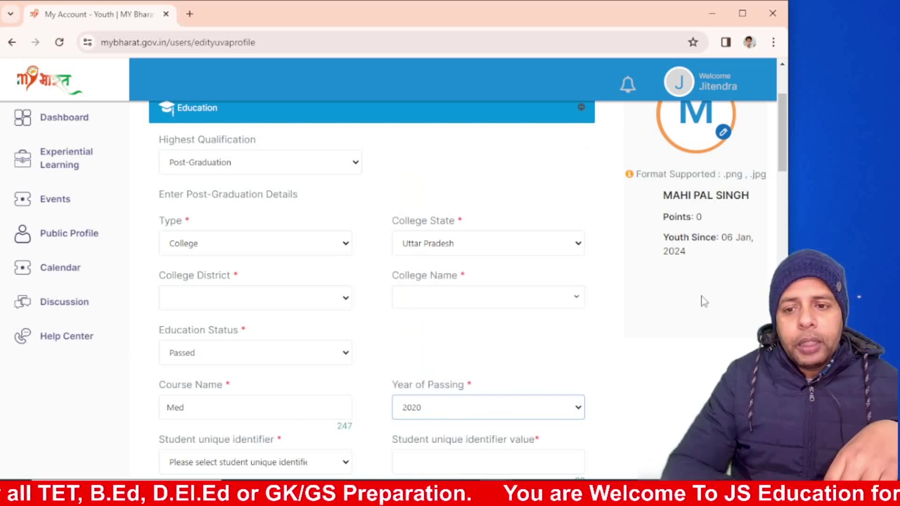
Step: Choose Enrolment number as the student identifier type and enter the enrolment number
scroll(782, 171, down, 2)
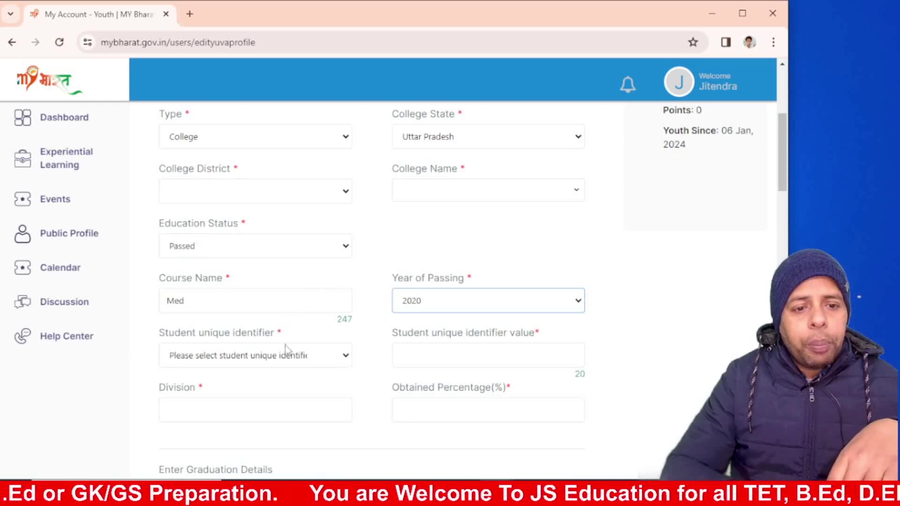
click(277, 361)
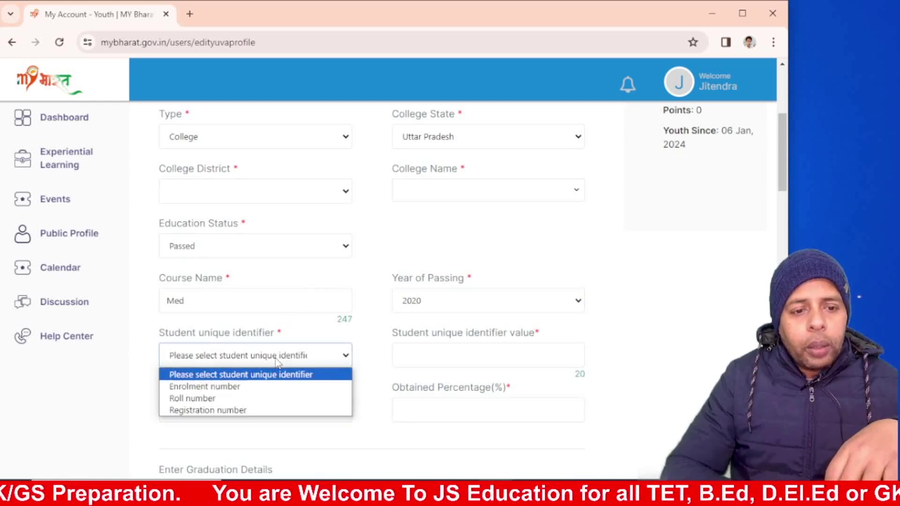
click(237, 387)
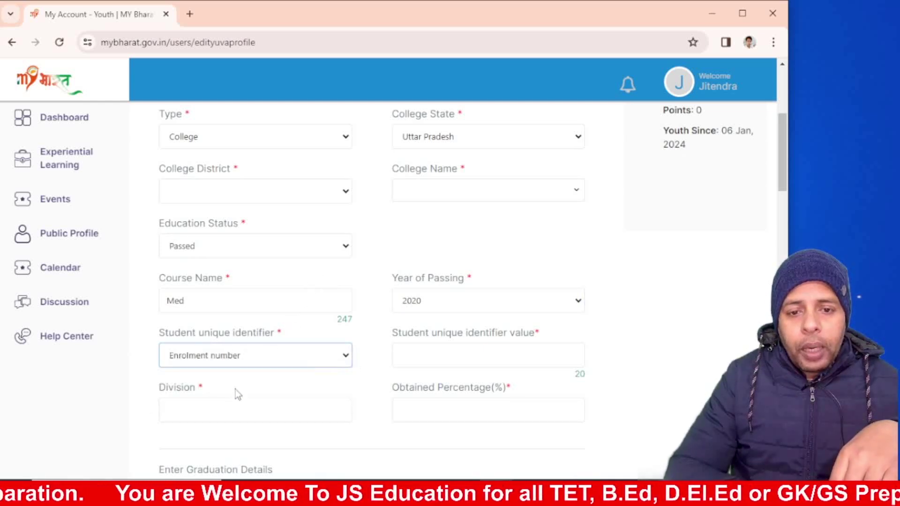
click(436, 352)
text(123456789)
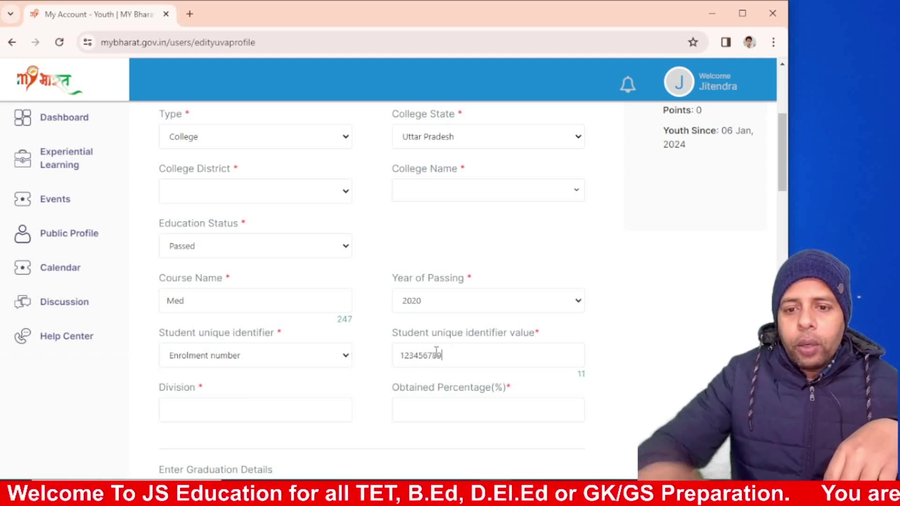
click(230, 402)
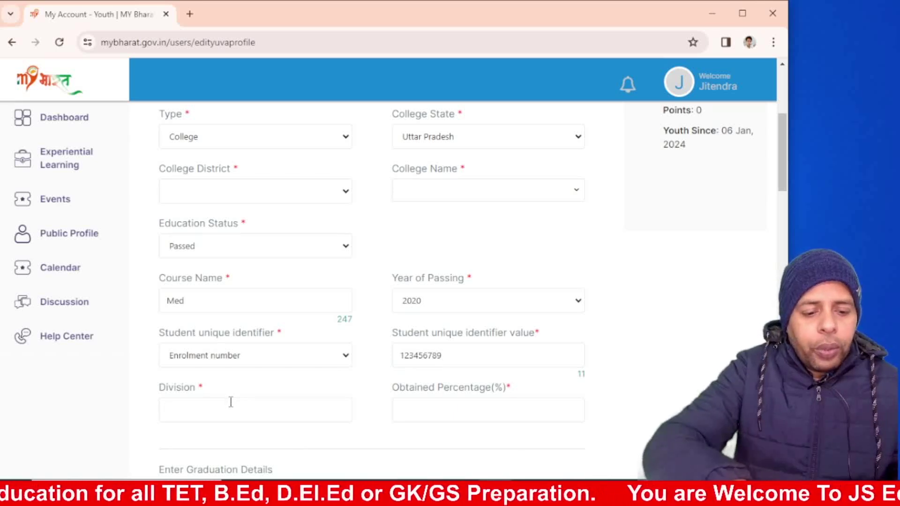